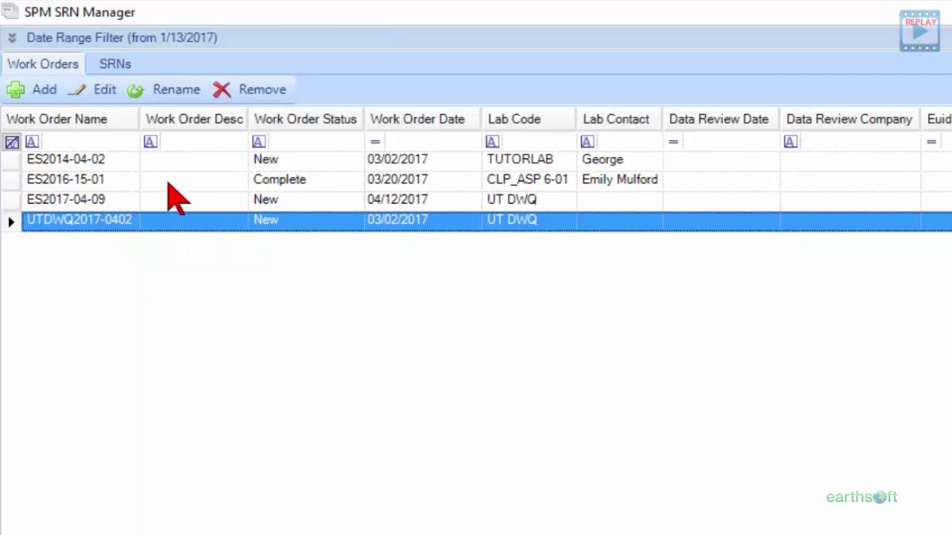
- Open the SRN of work order ES2017-04-09 for editing and enlarge its window to fill the screen
left_click(115, 64)
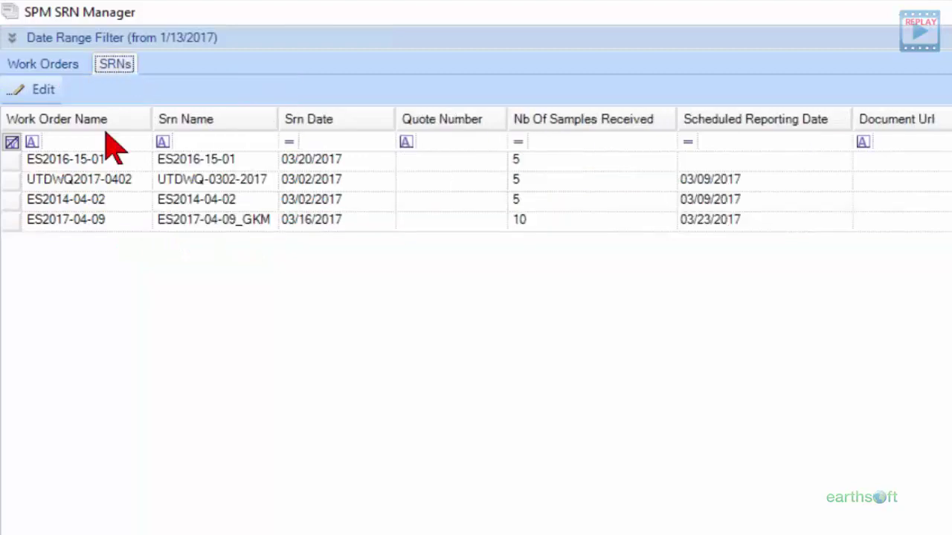
left_click(125, 223)
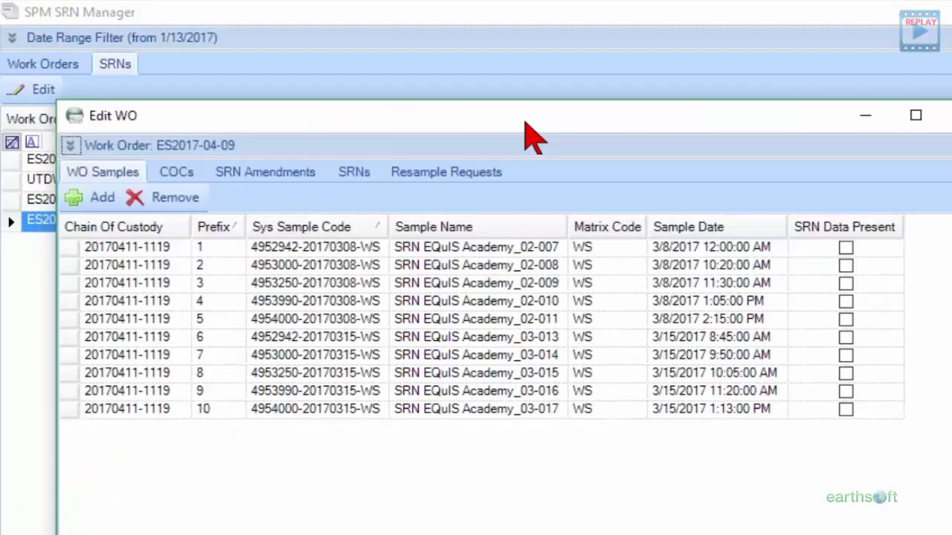
left_click_drag(524, 119, 524, 4)
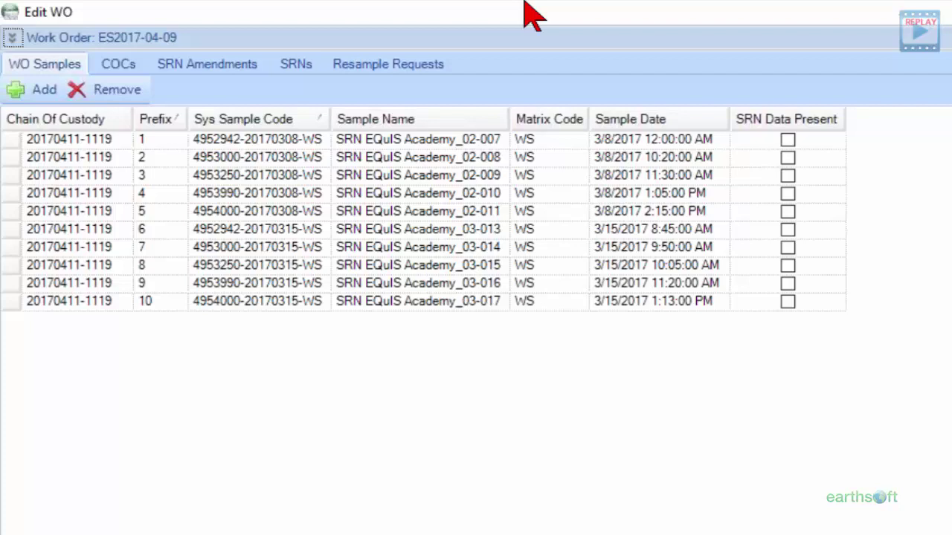
- Show the work order's header details and look through its available status options
left_click(11, 37)
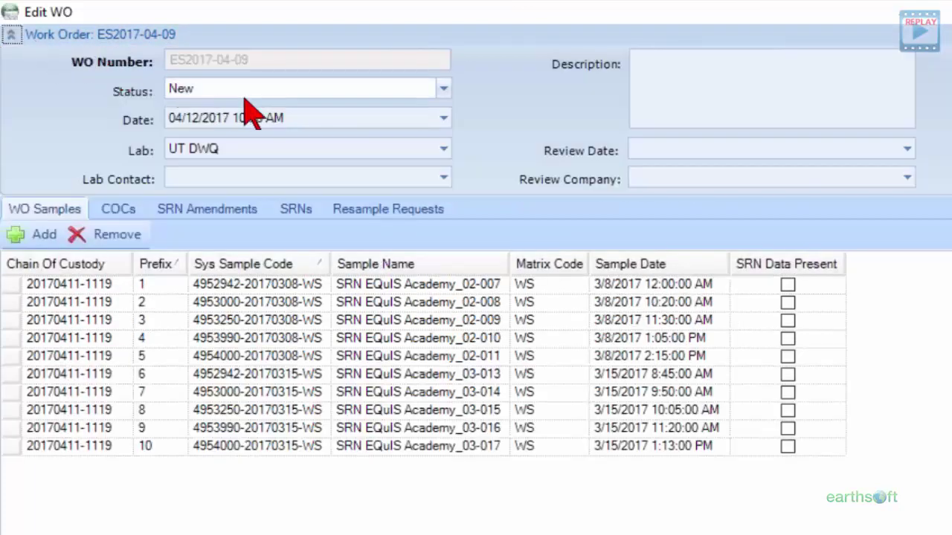
left_click(444, 91)
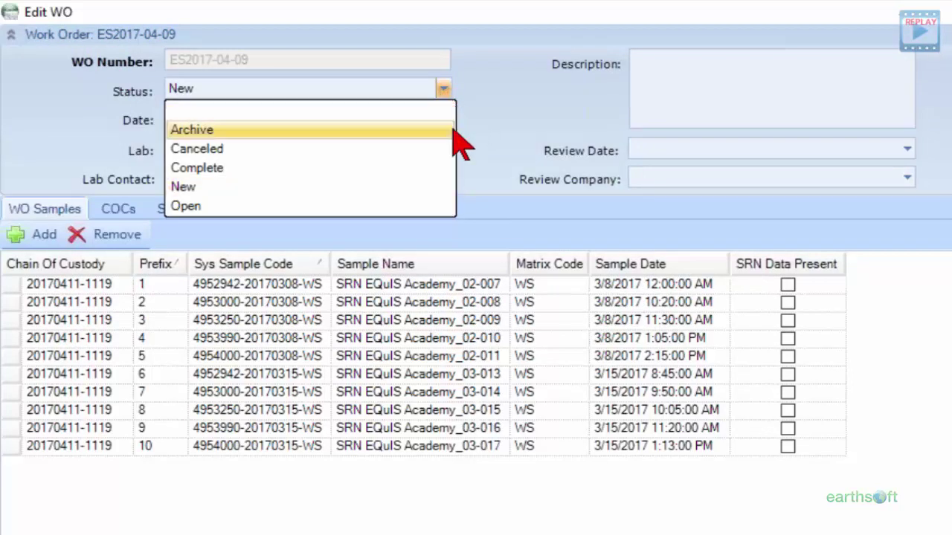
left_click(521, 160)
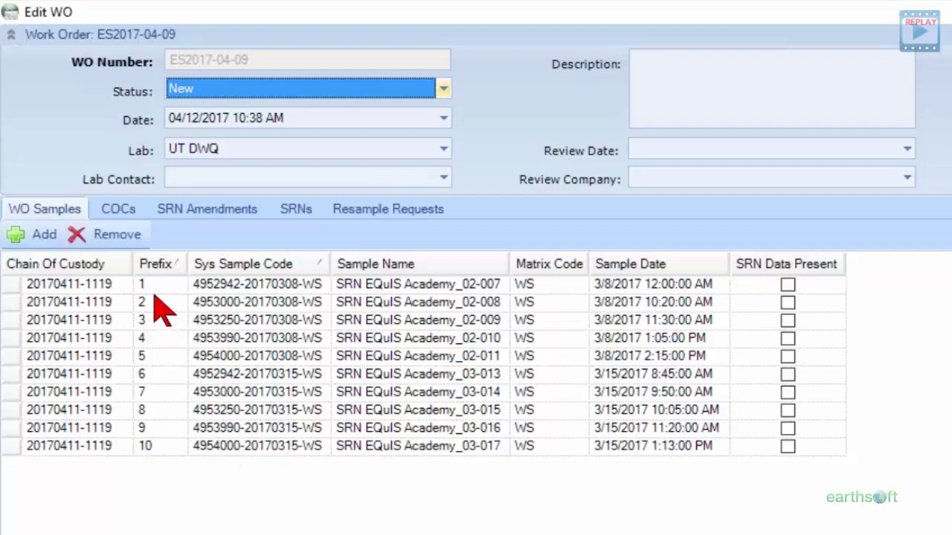
- Review the work order's chain of custody data, including the lab security seal and cooler temperature
left_click(123, 212)
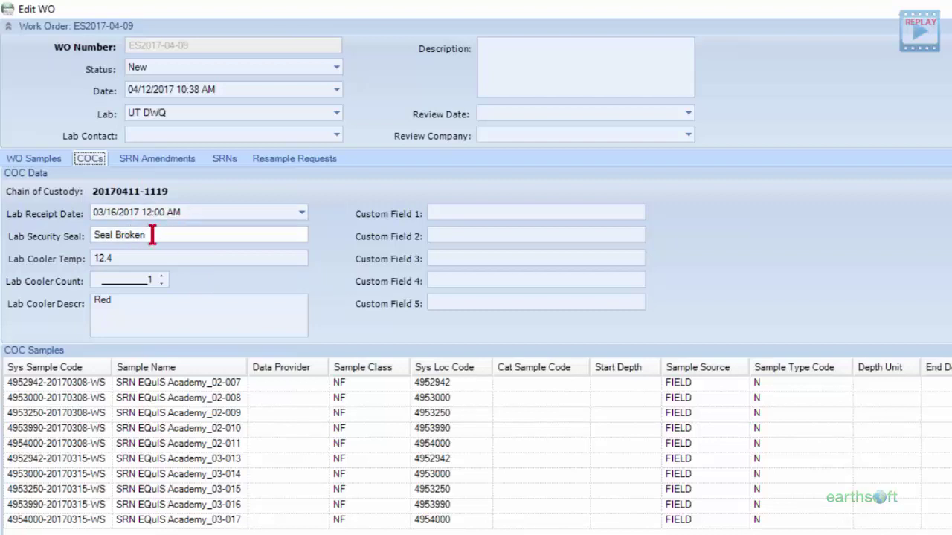
left_click_drag(148, 235, 75, 239)
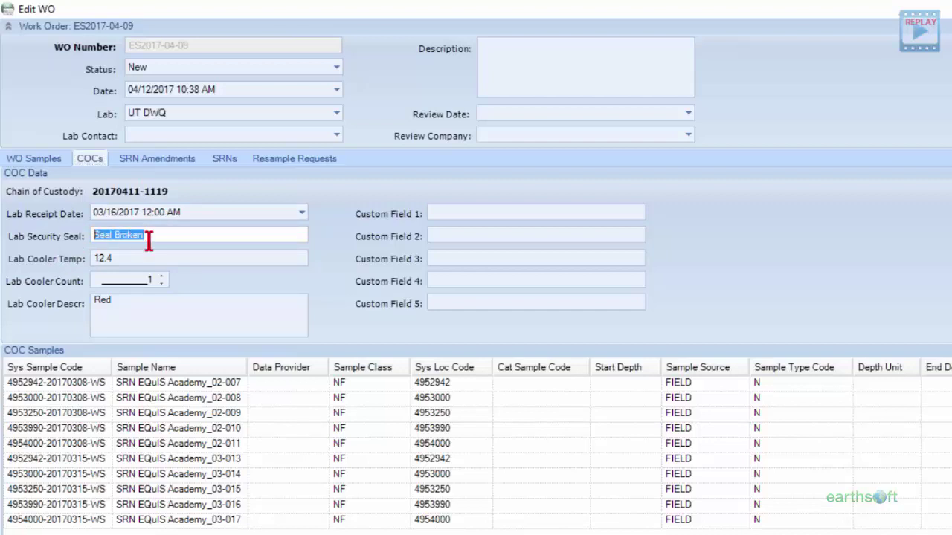
key("Tab")
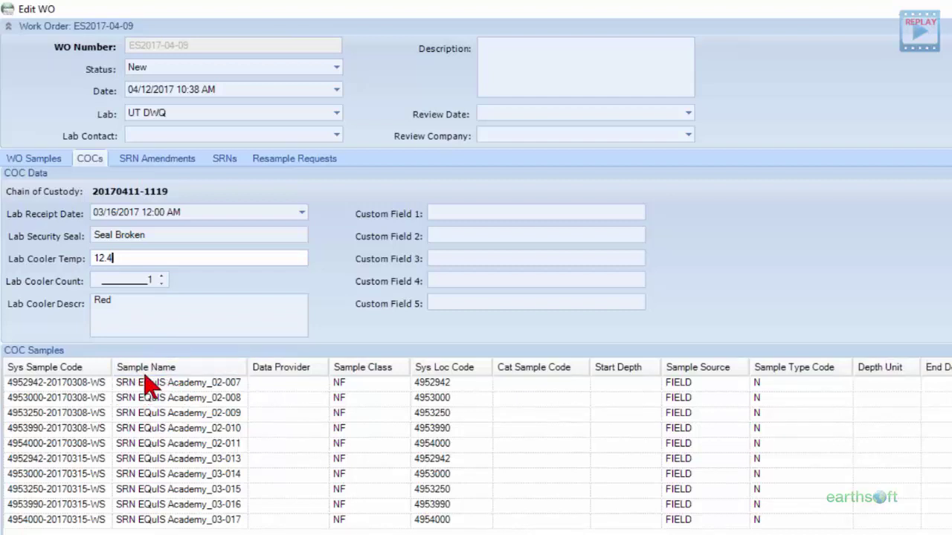
- Expand the work order's SRN details and enter lab sample ID ESkjkhlilk-01 for sample SRN EQuIS Academy_02-007 in the sample issues
left_click(227, 161)
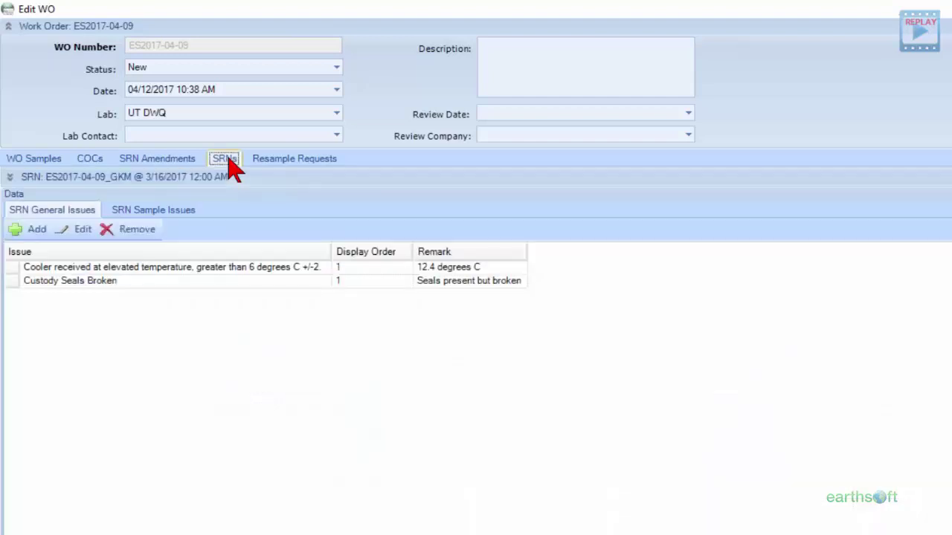
left_click(10, 179)
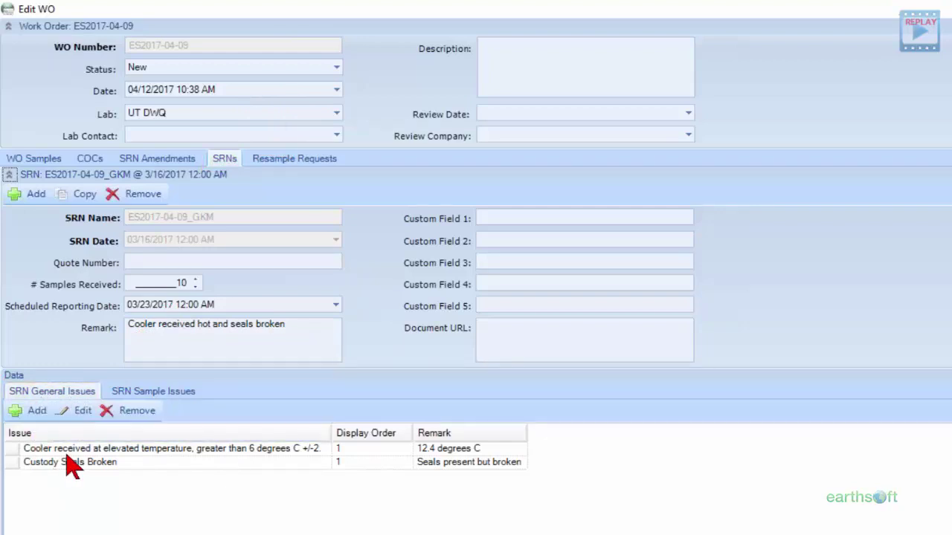
left_click(130, 395)
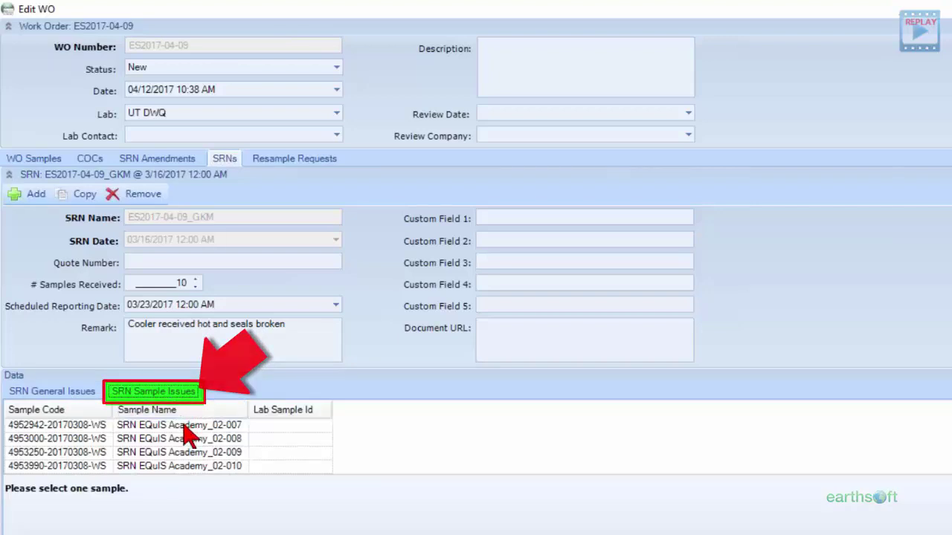
left_click(269, 425)
left_click(321, 425)
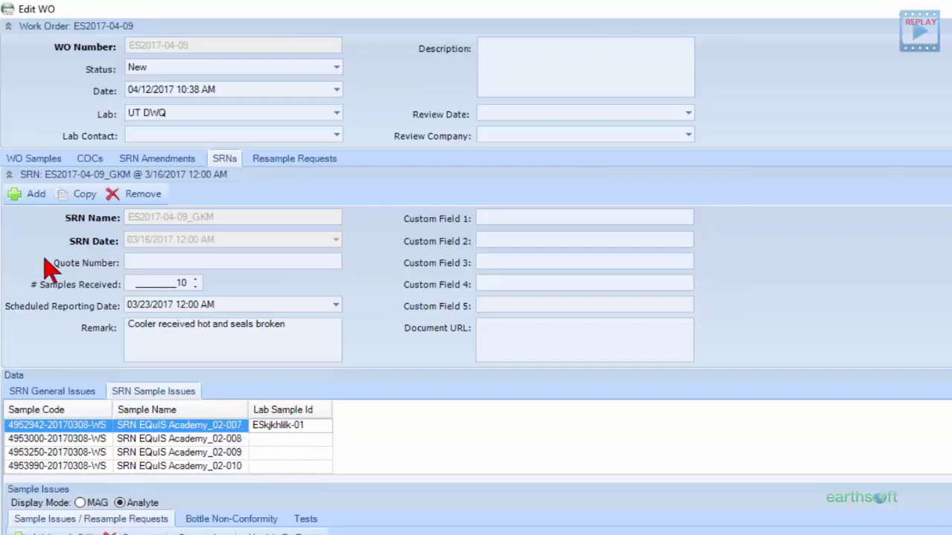
- Collapse the work order header, enlarge the sample issues area, and review the sample's resample requests and bottle non-conformities
left_click(10, 33)
left_click(9, 28)
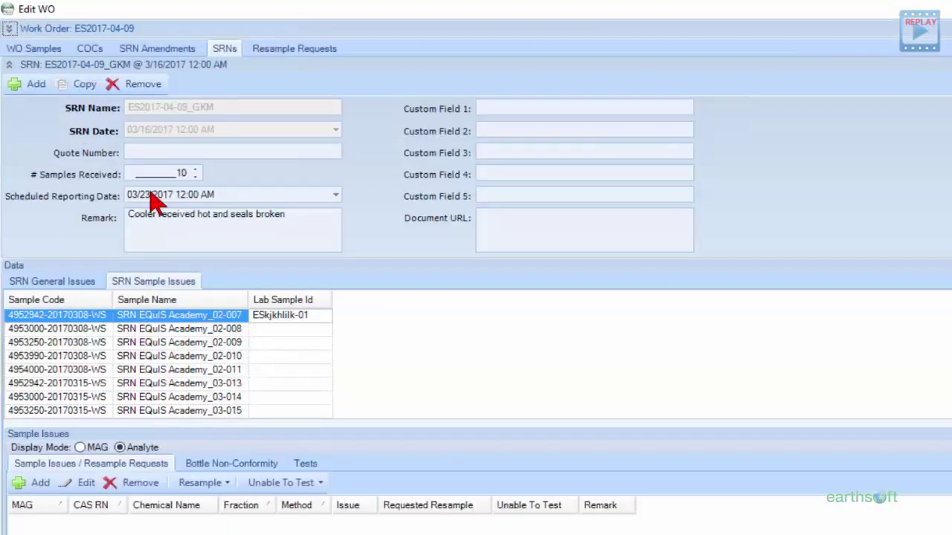
left_click_drag(271, 427, 271, 382)
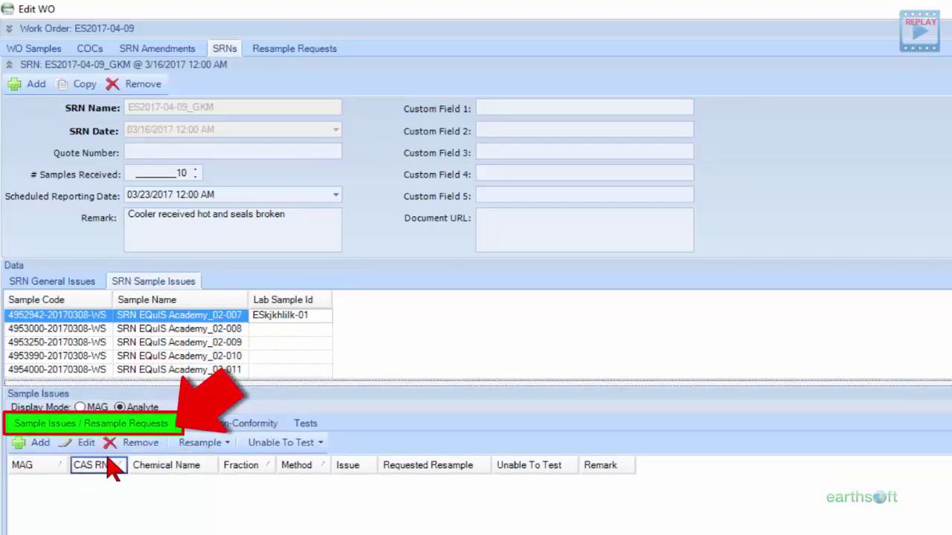
left_click(198, 425)
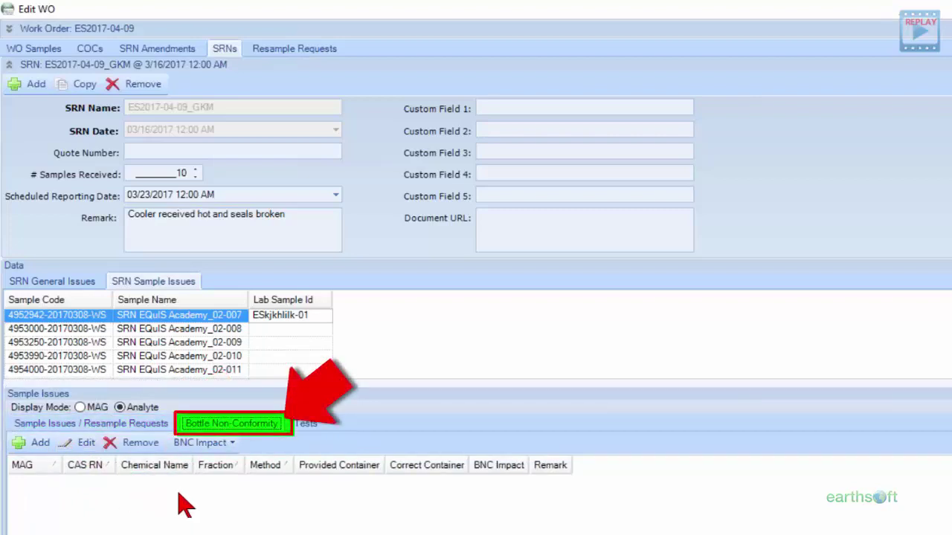
- Clear Performed for the sample's Silver test, giving the reason "silver biased low because of container type"
left_click(304, 428)
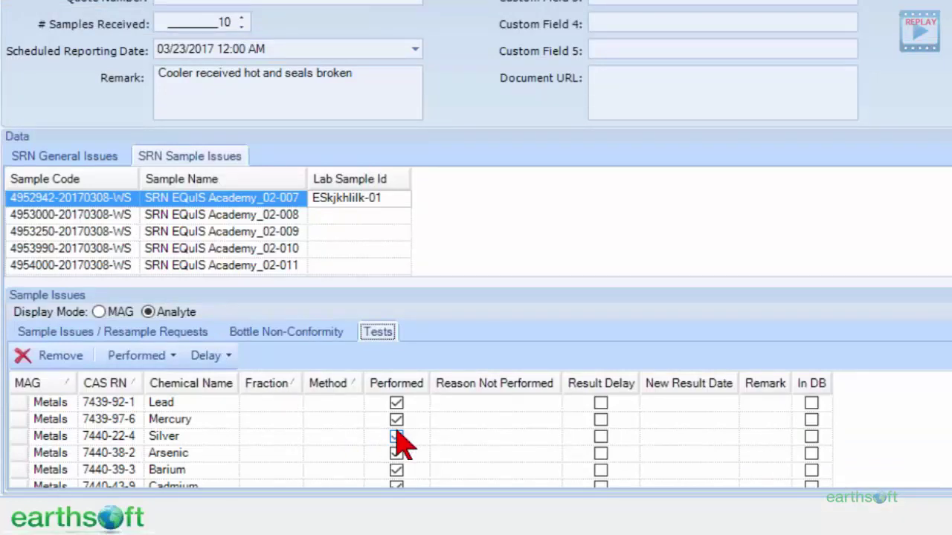
left_click(397, 436)
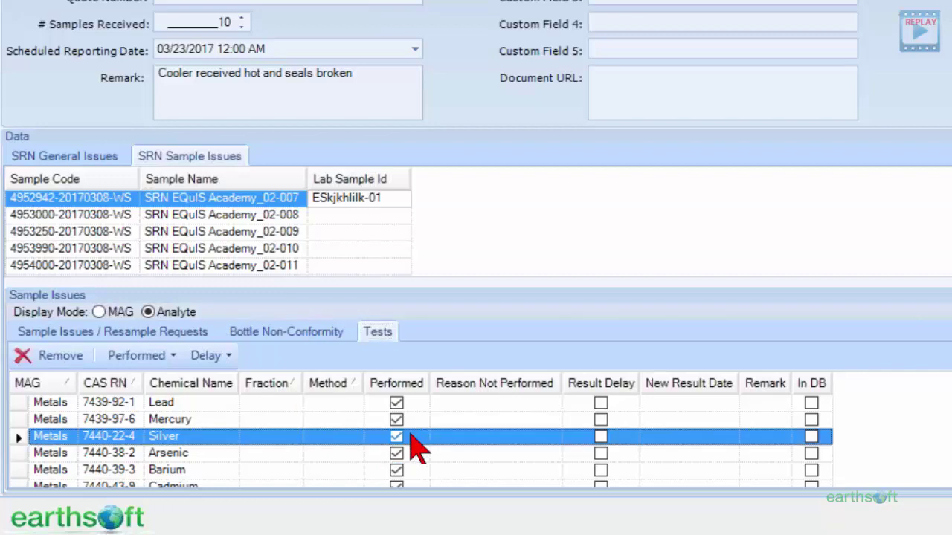
left_click(156, 357)
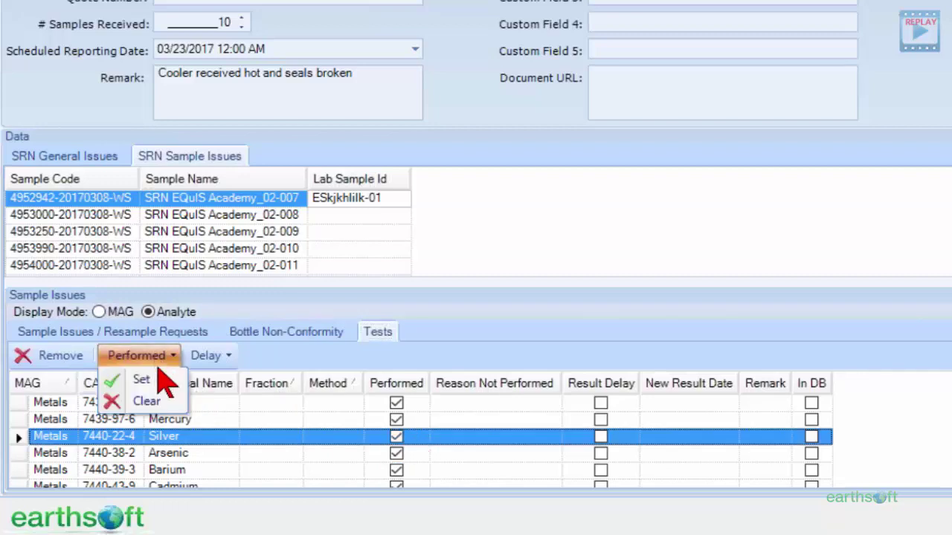
left_click(157, 407)
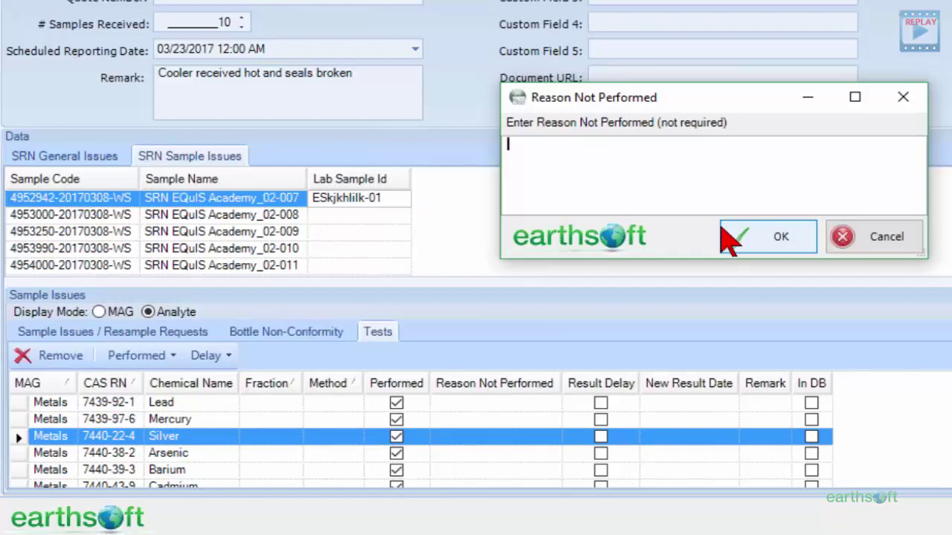
type("silver biase")
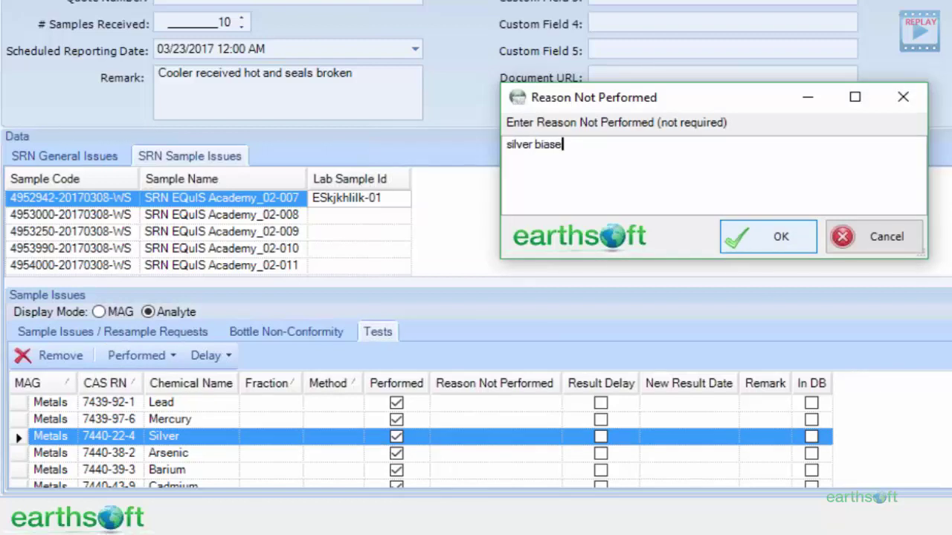
type("d low because of ")
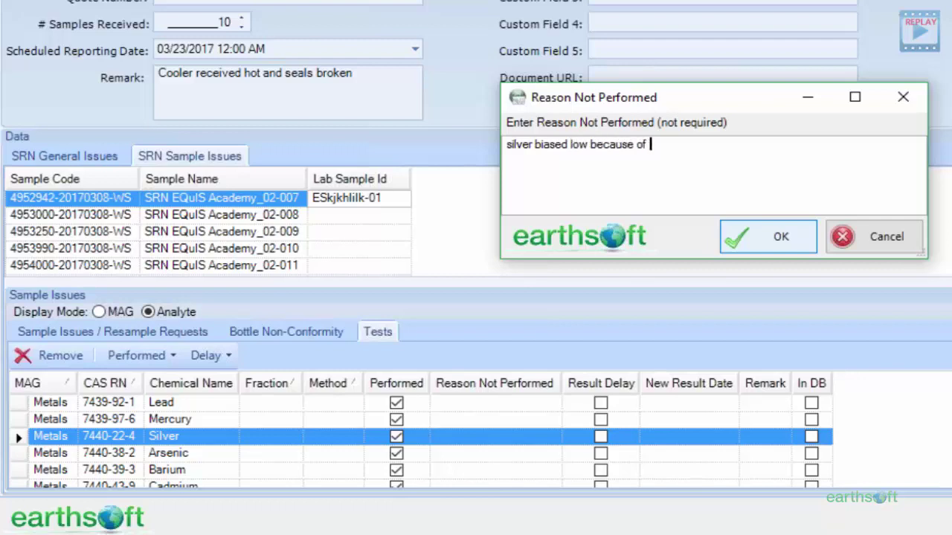
type("container type")
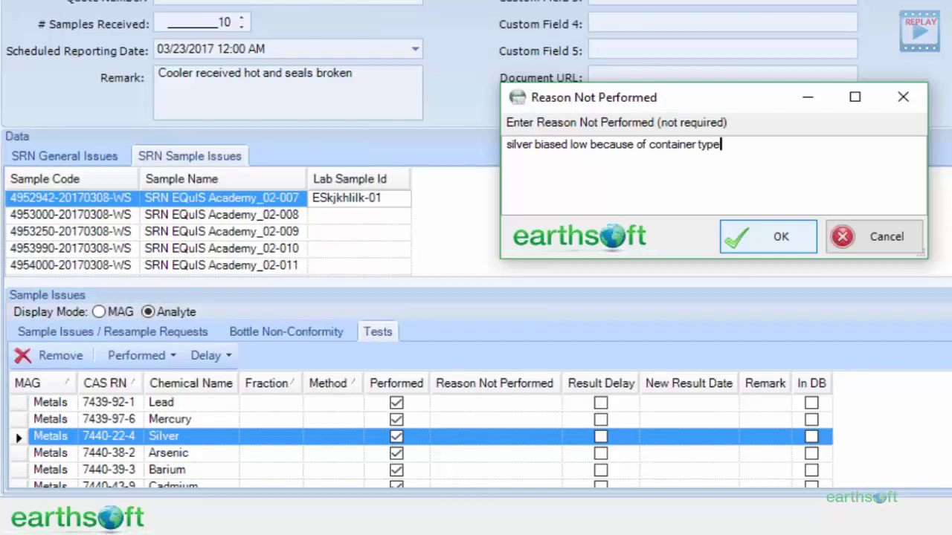
left_click(755, 238)
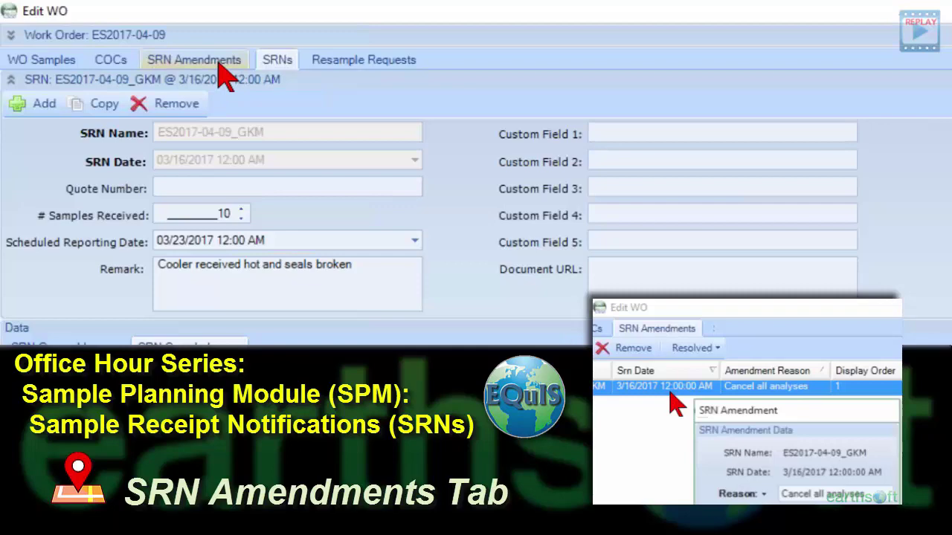
- Try changing the reason of the SRN's "Cancel all analyses" amendment to "Proceed with requested analysis/analyses"
left_click(223, 74)
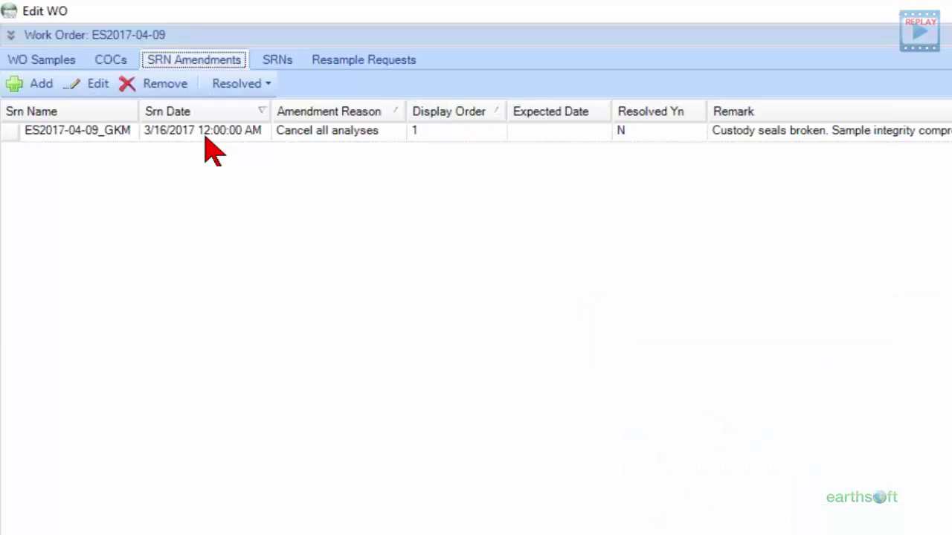
double_click(206, 139)
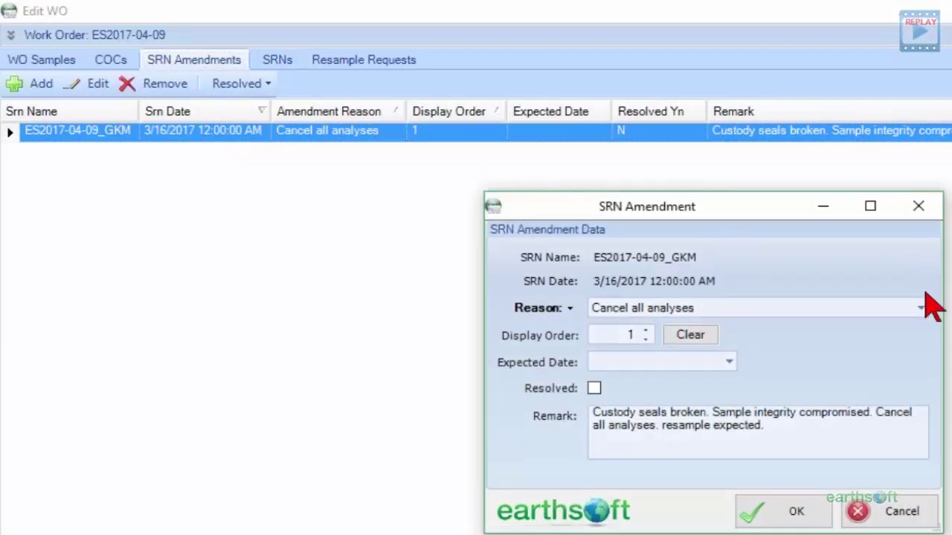
left_click(922, 308)
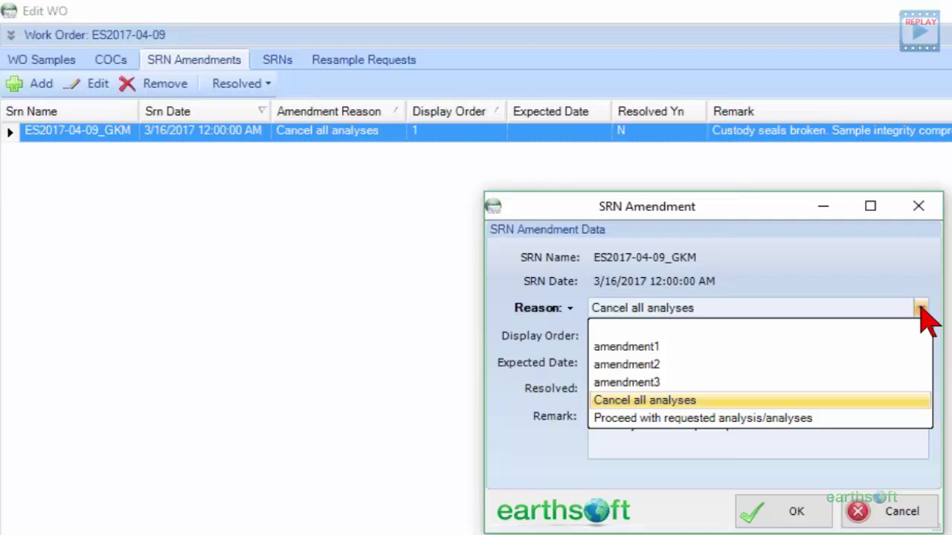
left_click(860, 421)
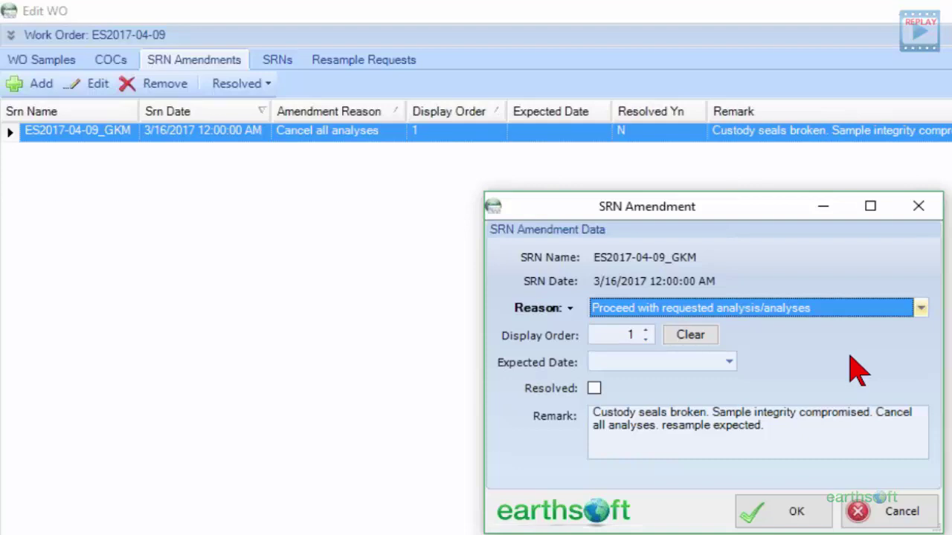
left_click(886, 519)
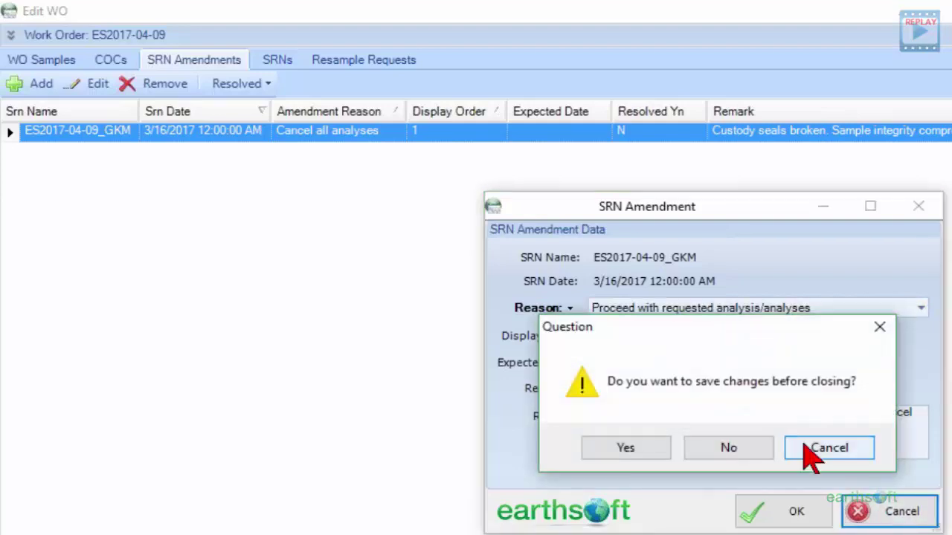
left_click(764, 445)
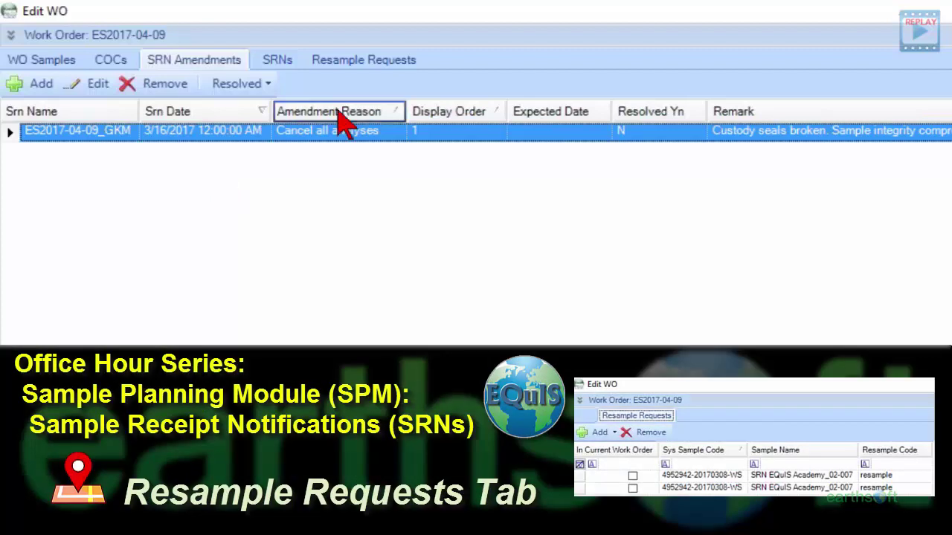
- Add a resample request of type resample for sample SRN EQuIS Academy_03-014 to the work order
left_click(364, 60)
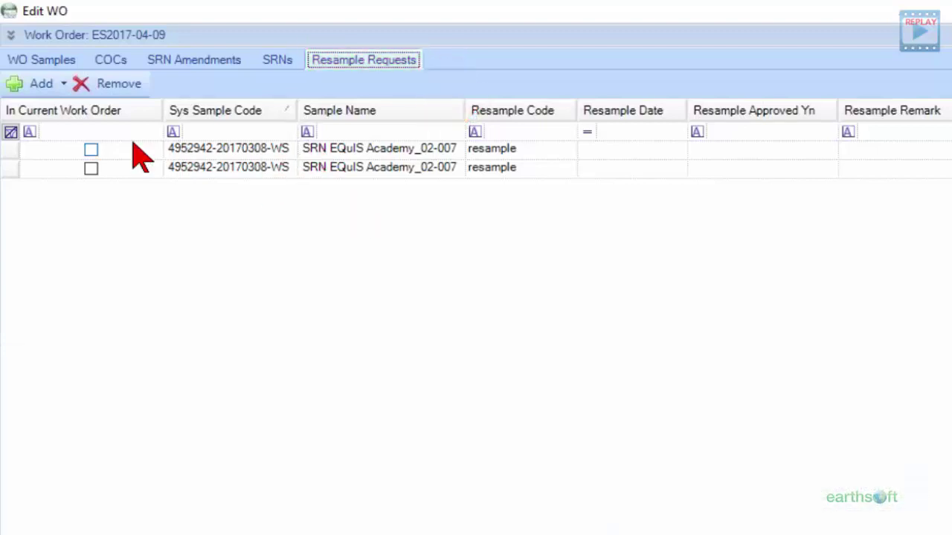
left_click(50, 83)
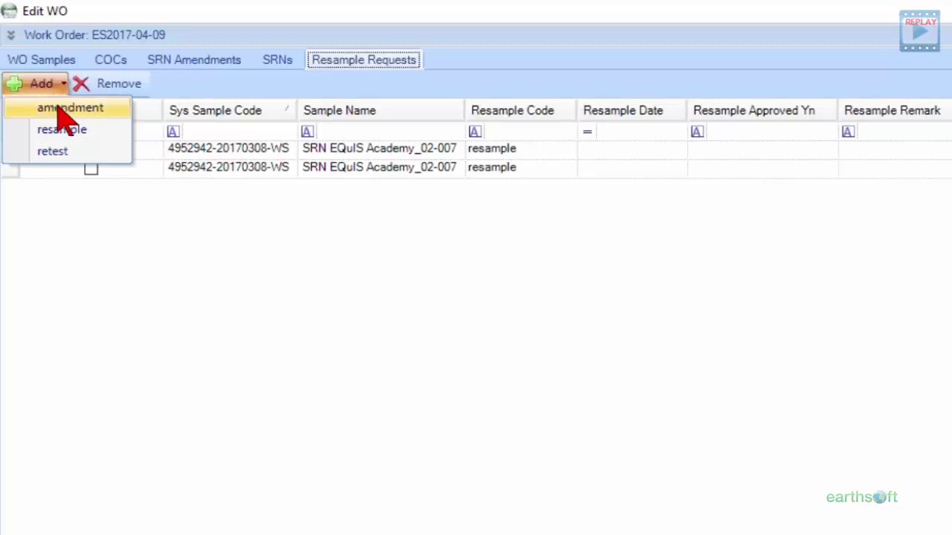
left_click(63, 130)
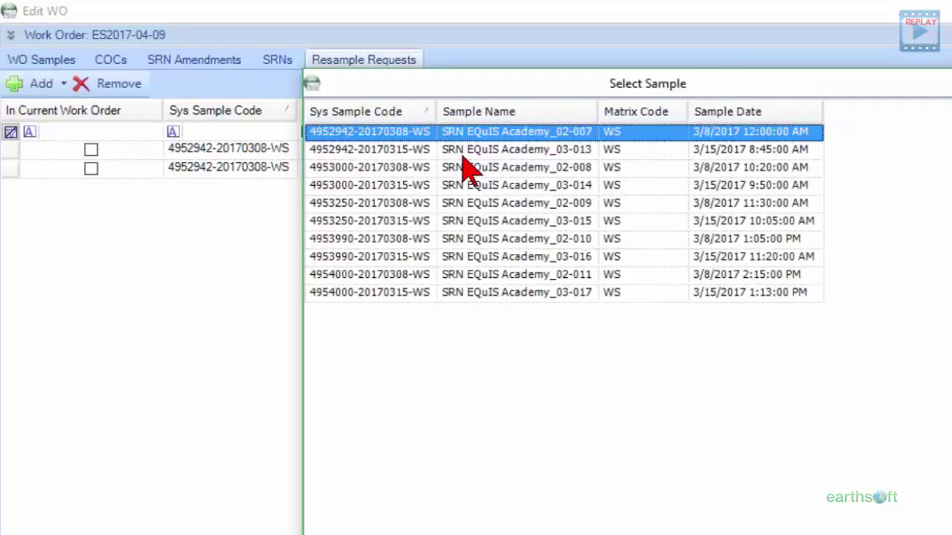
left_click(463, 153)
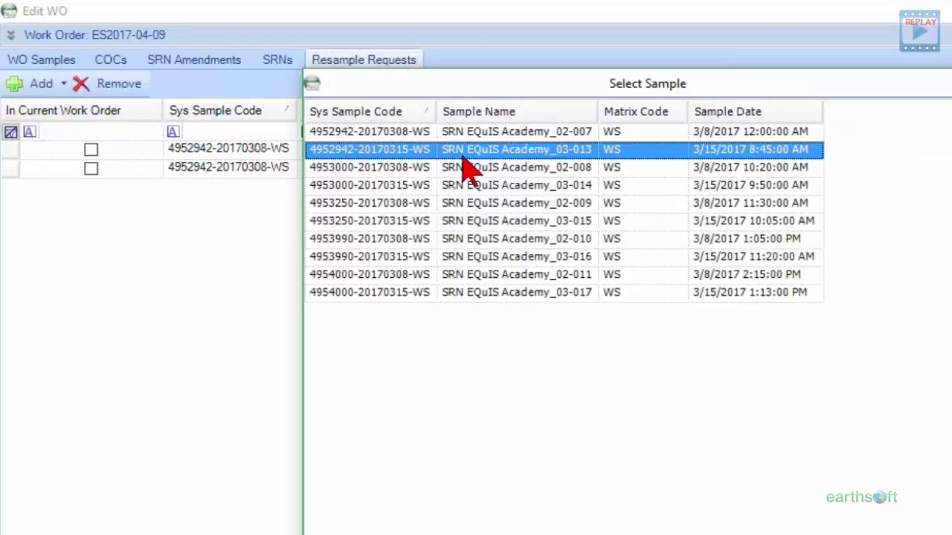
left_click(556, 186)
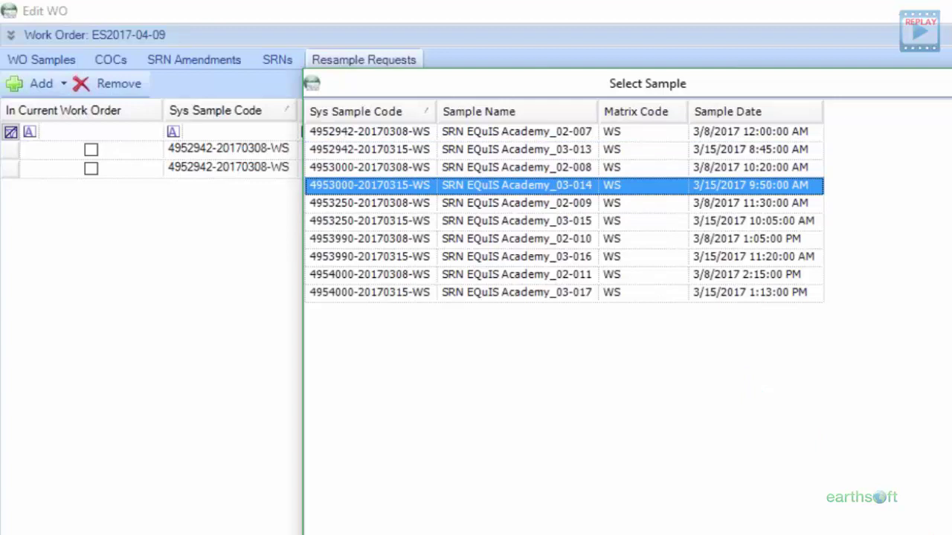
key("Return")
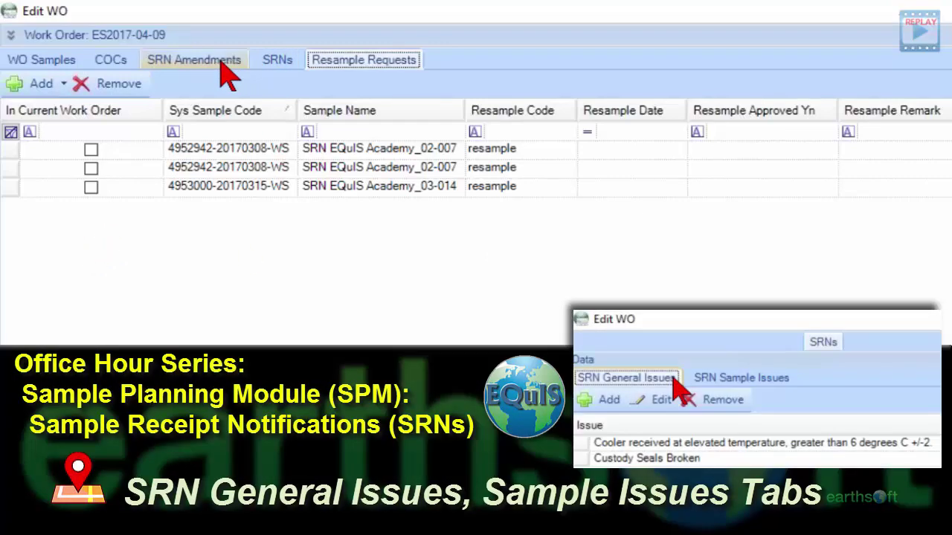
- Review the SRN's general issues, then return to its sample issues
left_click(271, 63)
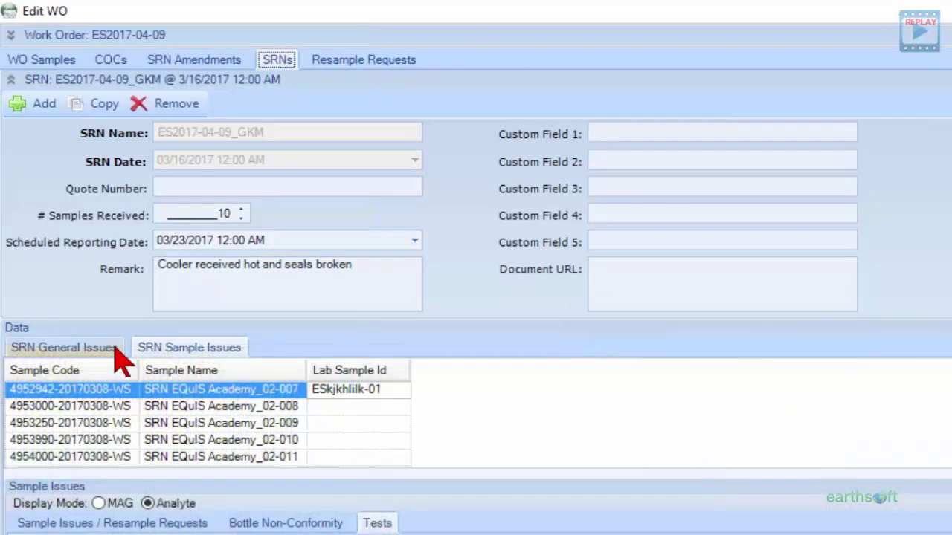
left_click(112, 351)
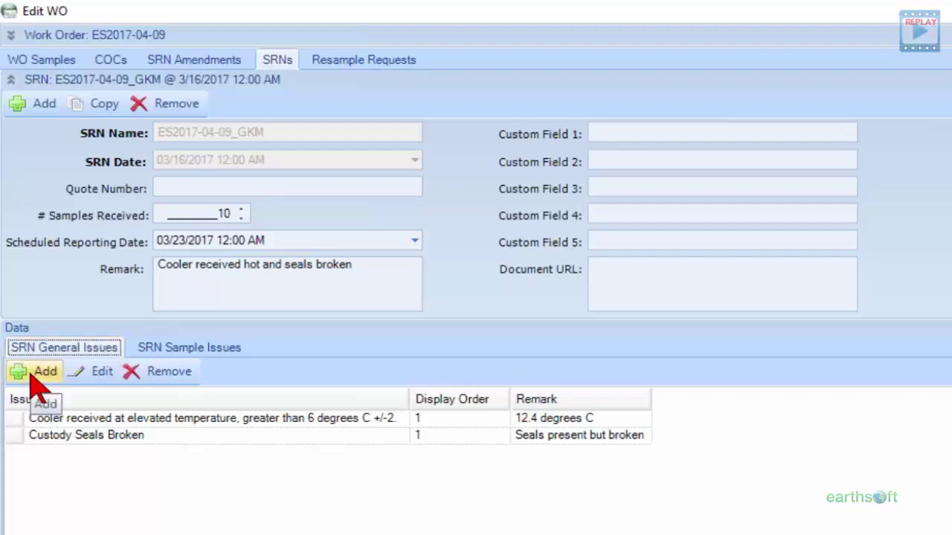
left_click(189, 347)
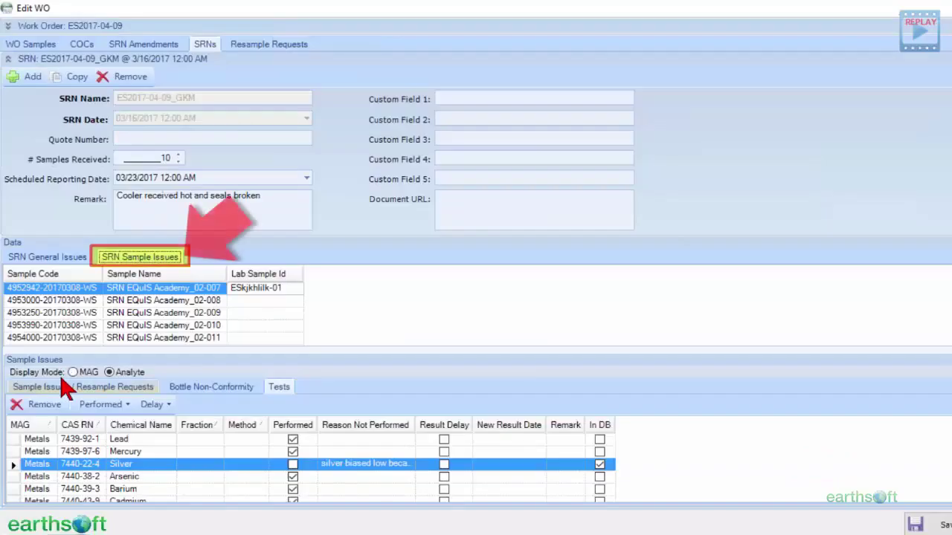
- Start a MAG-level bottle non-conformity for sample 02-007, marked as a BNC issue with remark "Analyst broke sample volume.. No volume left for analysis"
left_click(179, 389)
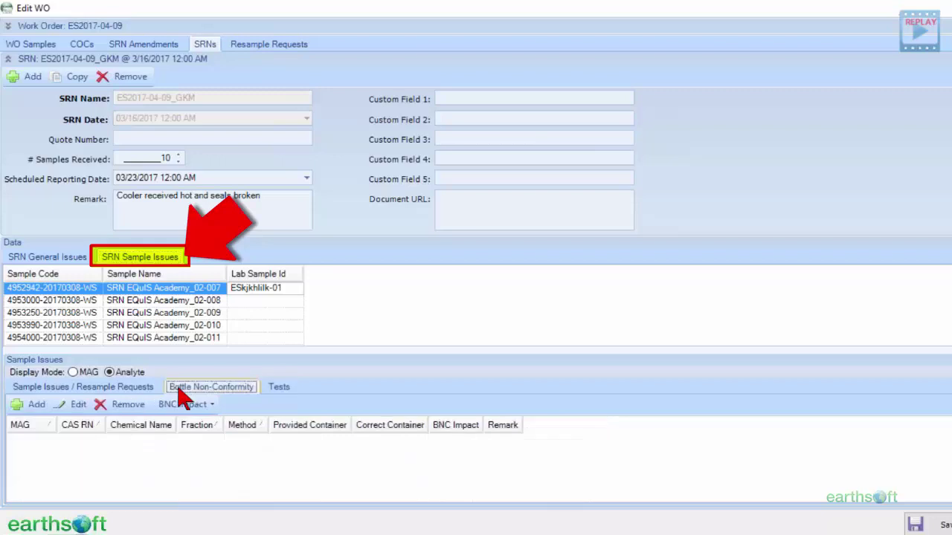
left_click(22, 405)
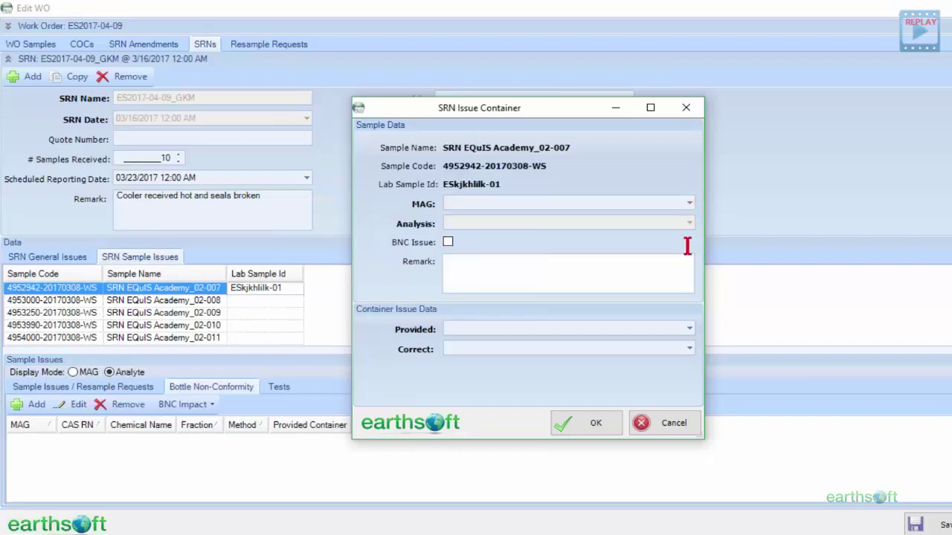
left_click(641, 424)
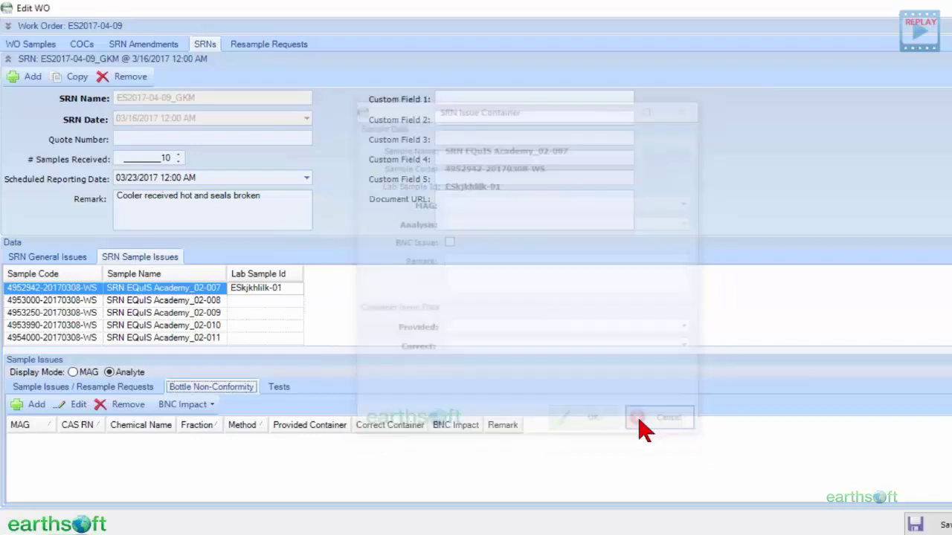
left_click(72, 372)
left_click(37, 405)
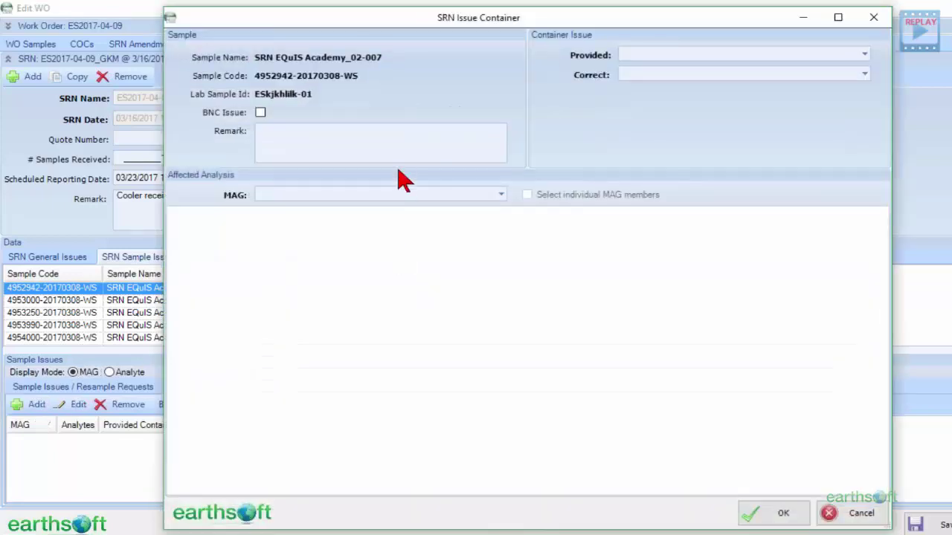
left_click(260, 112)
left_click(274, 133)
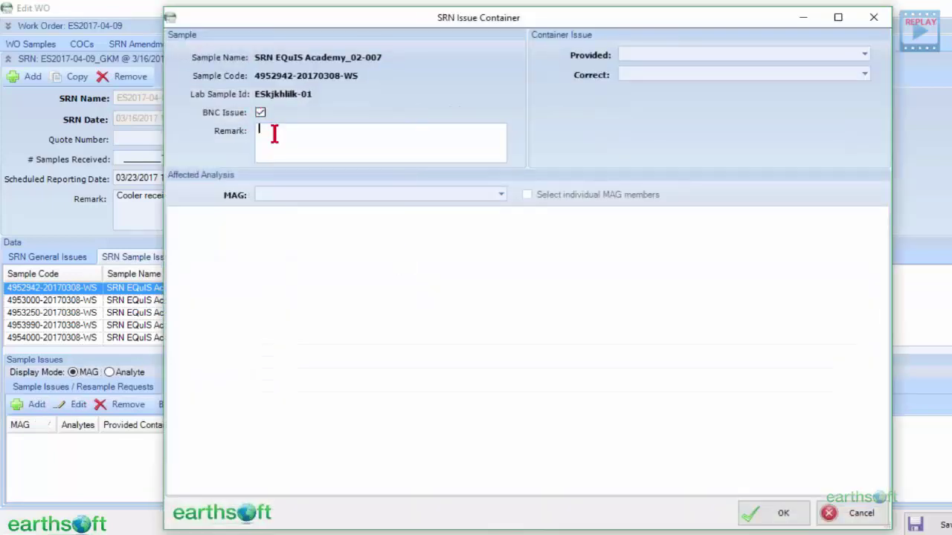
type("An")
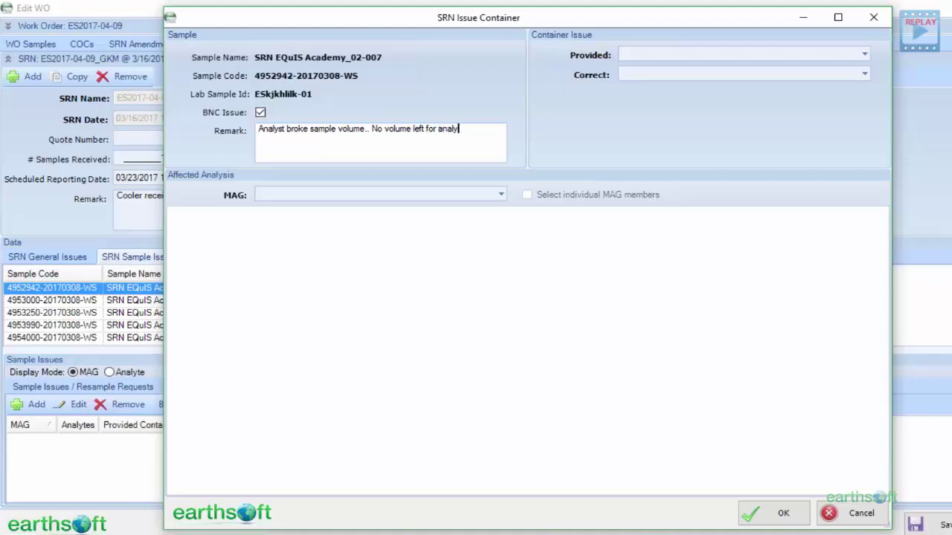
- Set the affected MAG to RCRA Metals and both provided and correct containers to "Clear Plastic - 500 mL Nitric Preserved", and accept the non-conformity
left_click(502, 196)
left_click(488, 223)
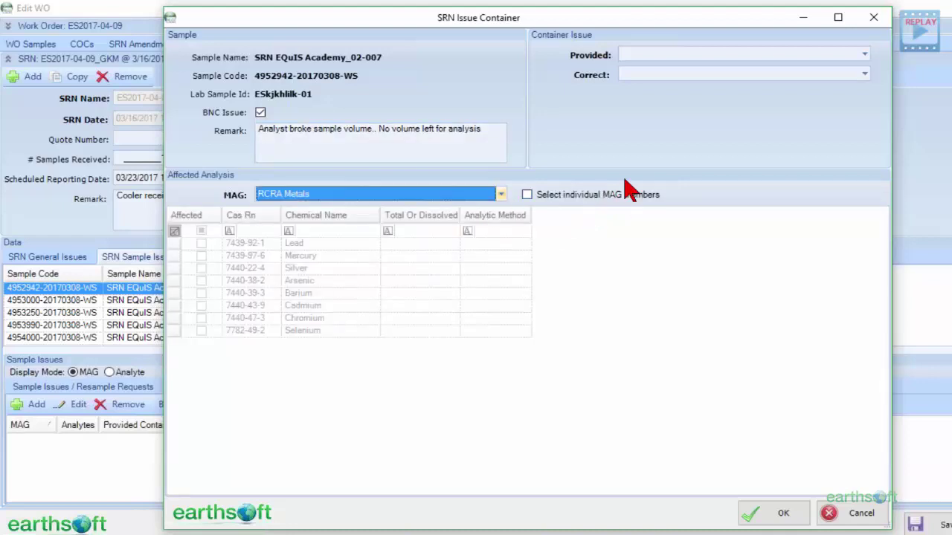
left_click(865, 55)
left_click_drag(867, 77, 867, 148)
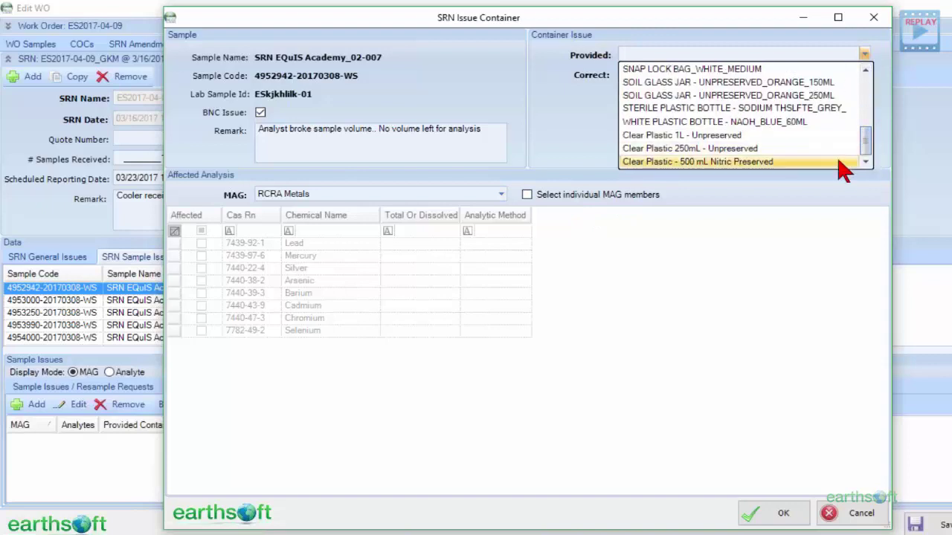
left_click(839, 162)
left_click(864, 75)
left_click_drag(867, 93, 867, 186)
left_click(835, 183)
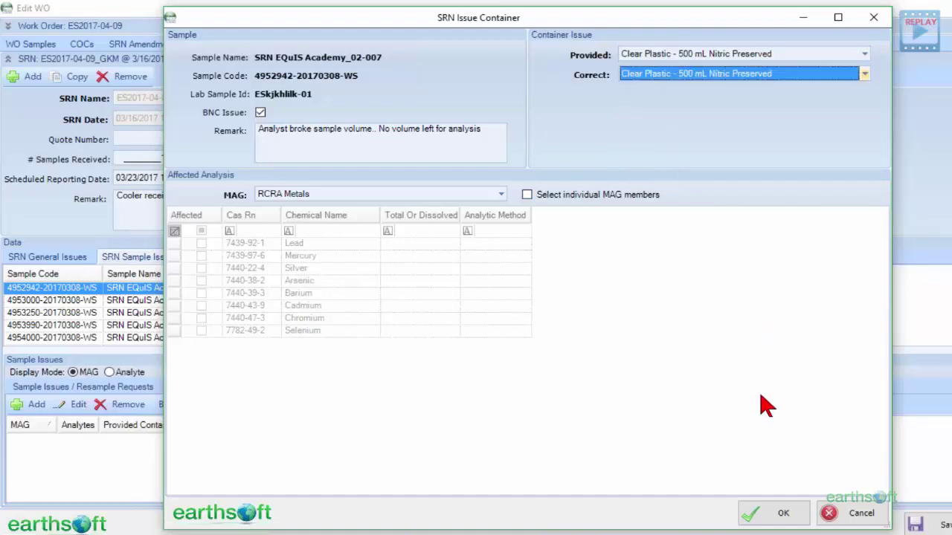
left_click(756, 516)
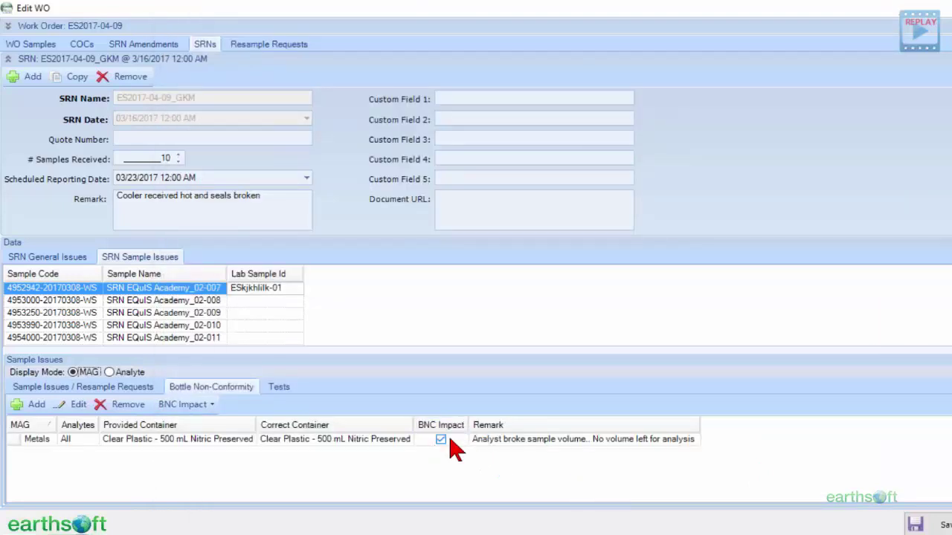
- Check the Performed status of the sample's metals tests, then close the work order without saving
left_click(283, 387)
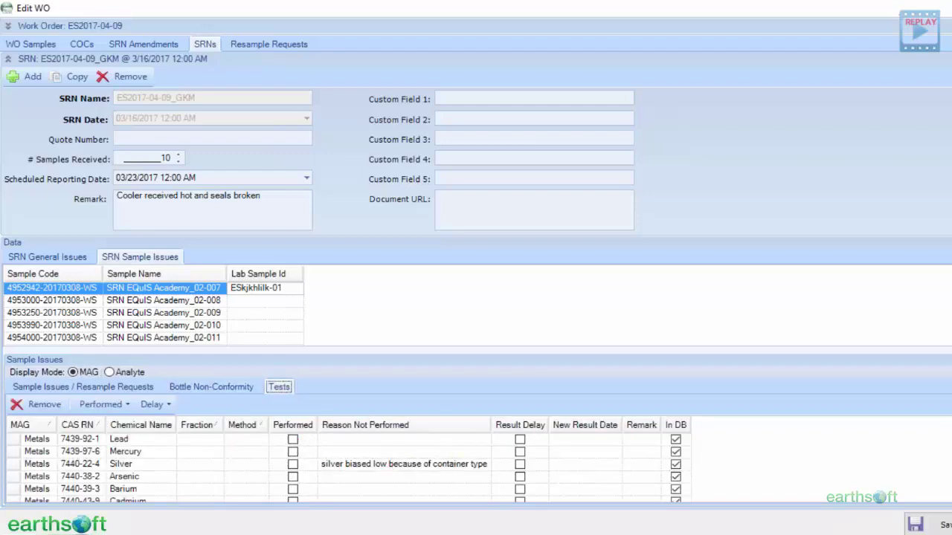
scroll(349, 468, "down", 1)
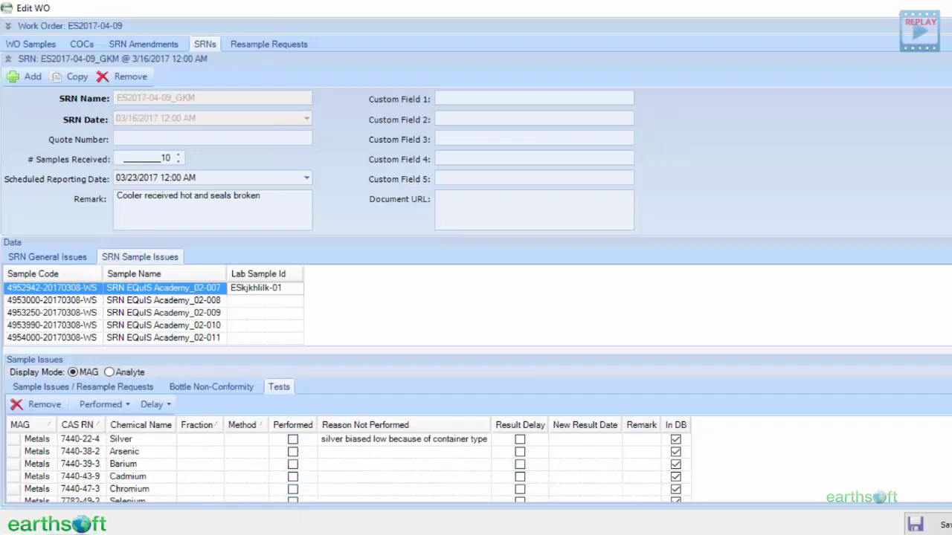
scroll(350, 469, "up", 1)
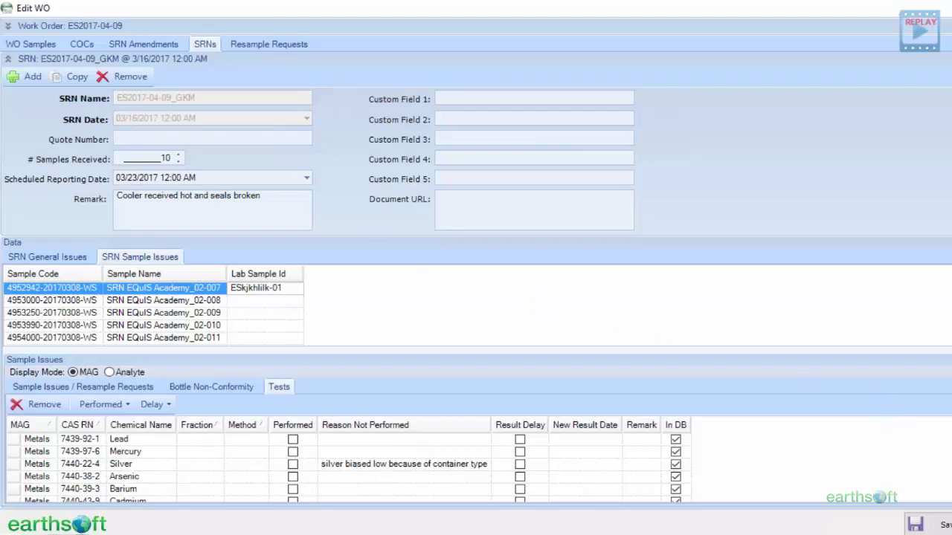
left_click(943, 525)
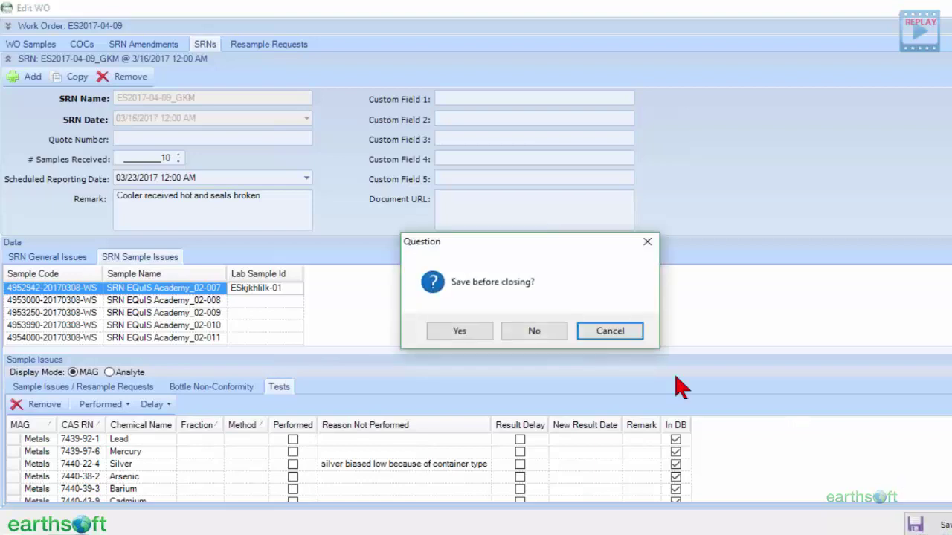
left_click(533, 332)
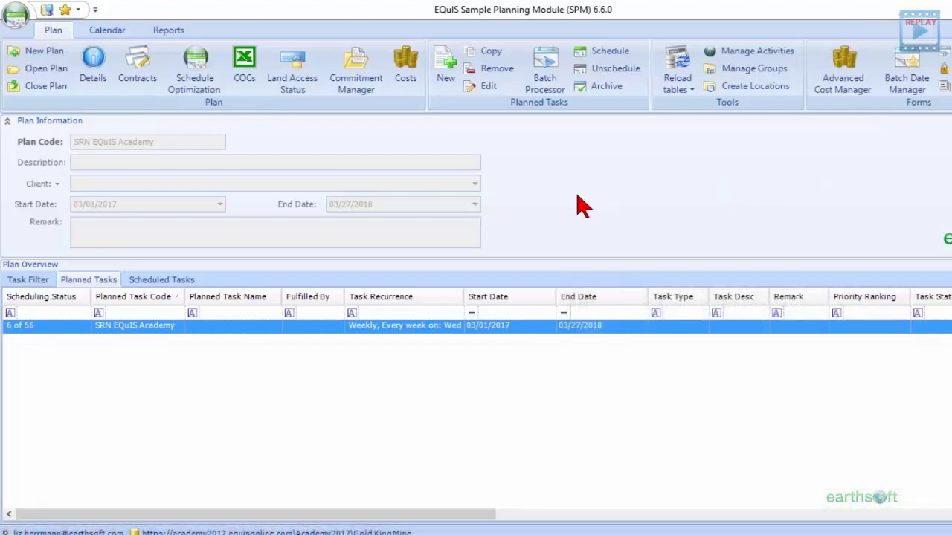
- Browse the available reports for the EIA and SPM entries, including SPM - SRN Issues, and close the list without opening one
left_click(169, 30)
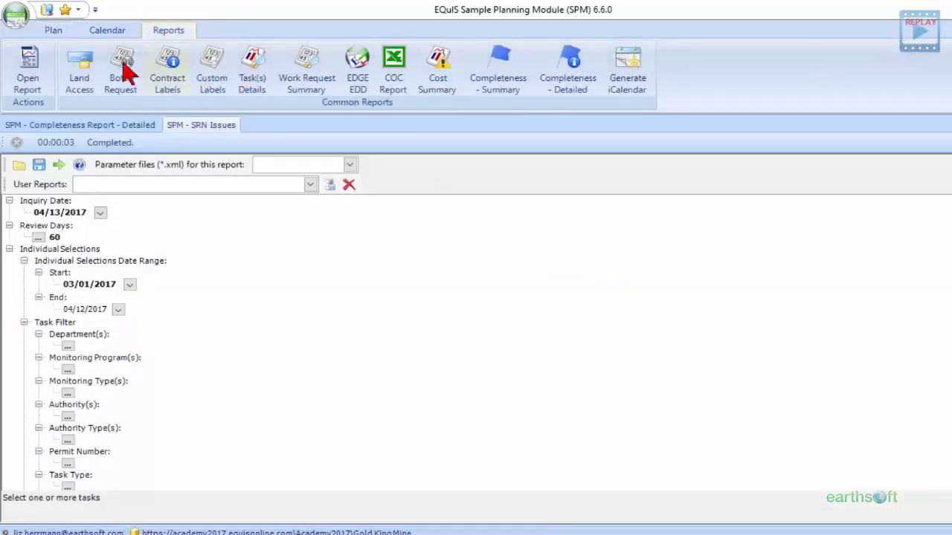
left_click(35, 75)
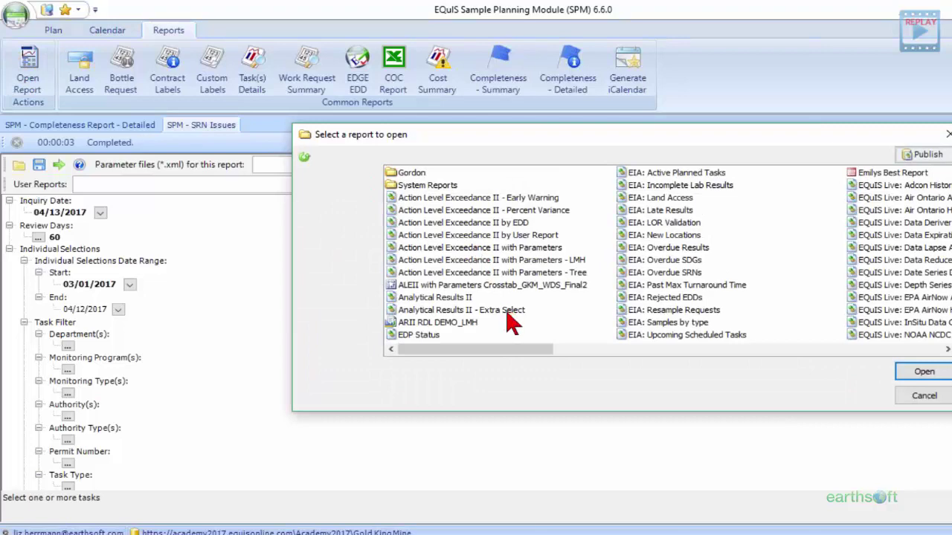
left_click_drag(511, 357, 598, 357)
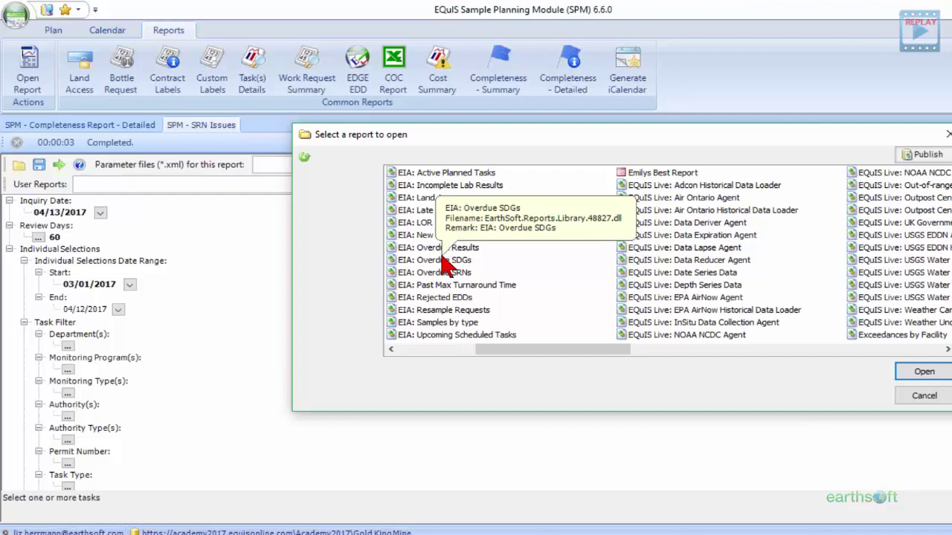
left_click_drag(506, 357, 663, 360)
left_click(662, 324)
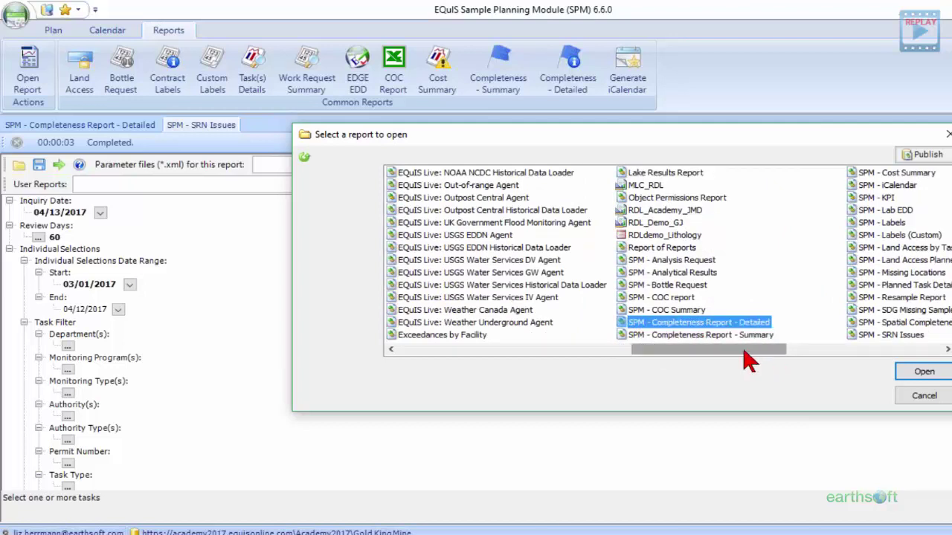
left_click(896, 335)
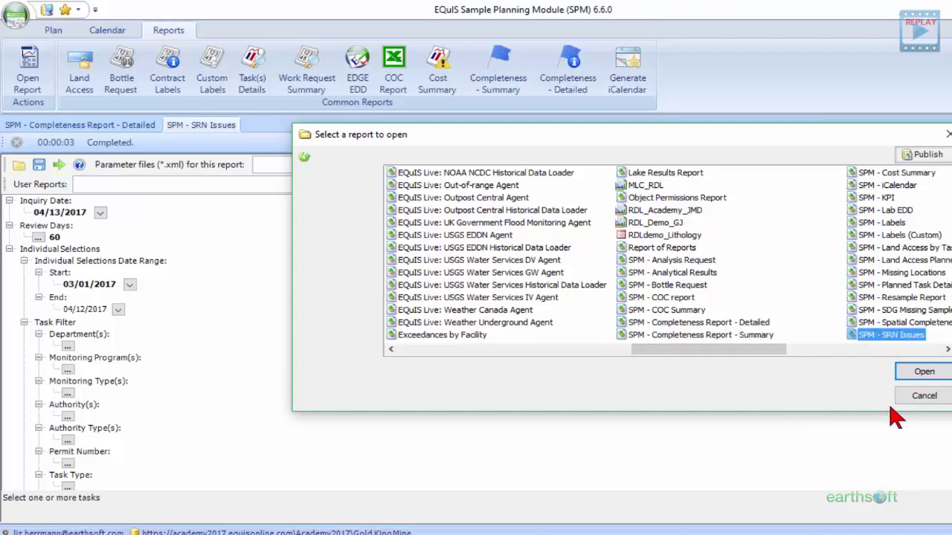
left_click(912, 397)
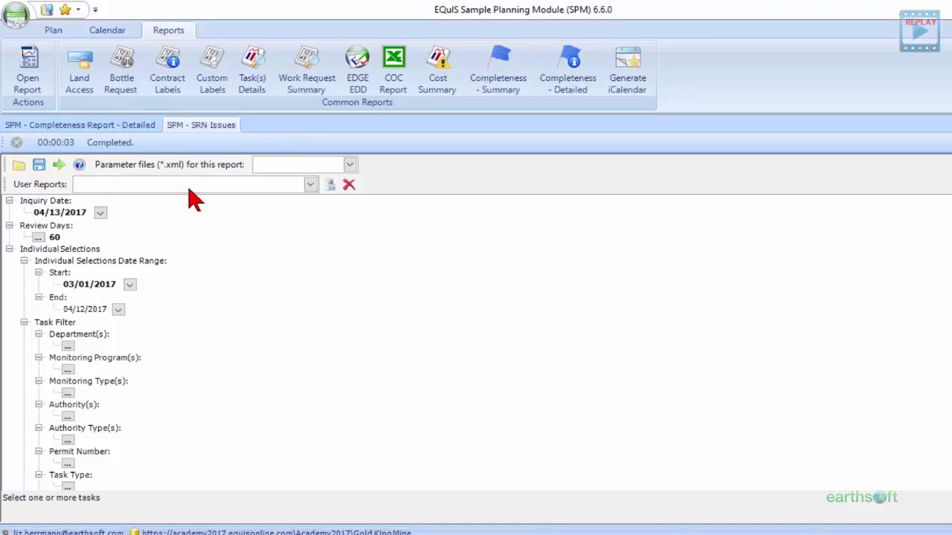
- Run the SPM - Completeness Report - Detailed for tasks SRN EQuIS Academy_01 to SRN EQuIS Academy_05
left_click(127, 127)
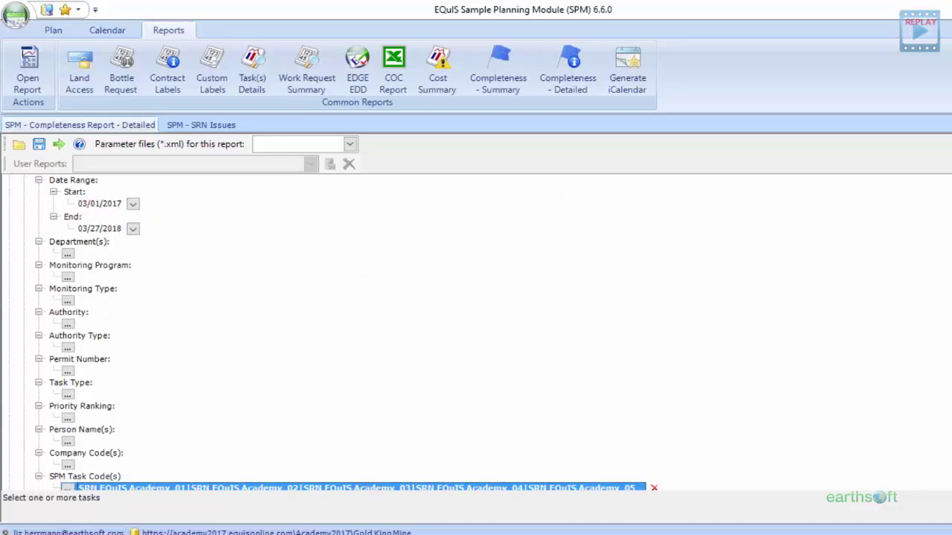
scroll(339, 334, "down", 2)
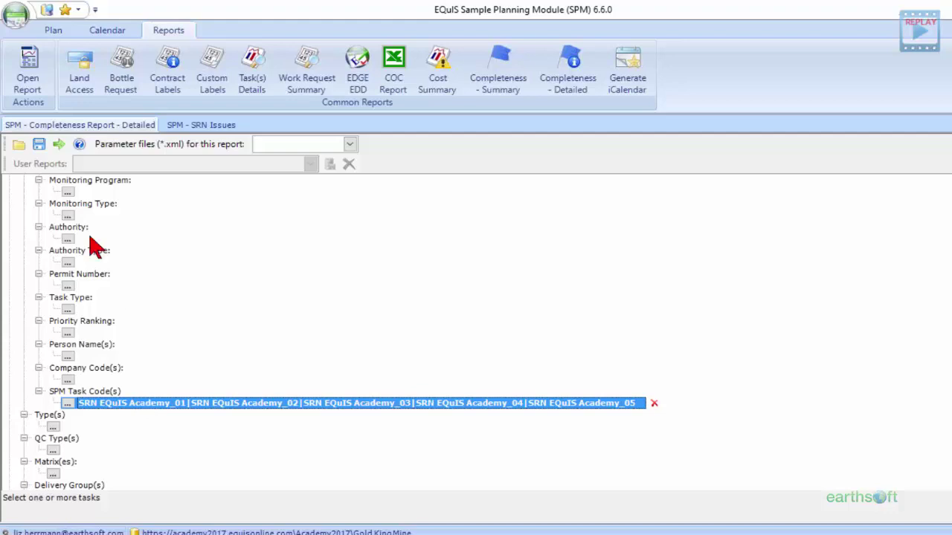
left_click(59, 143)
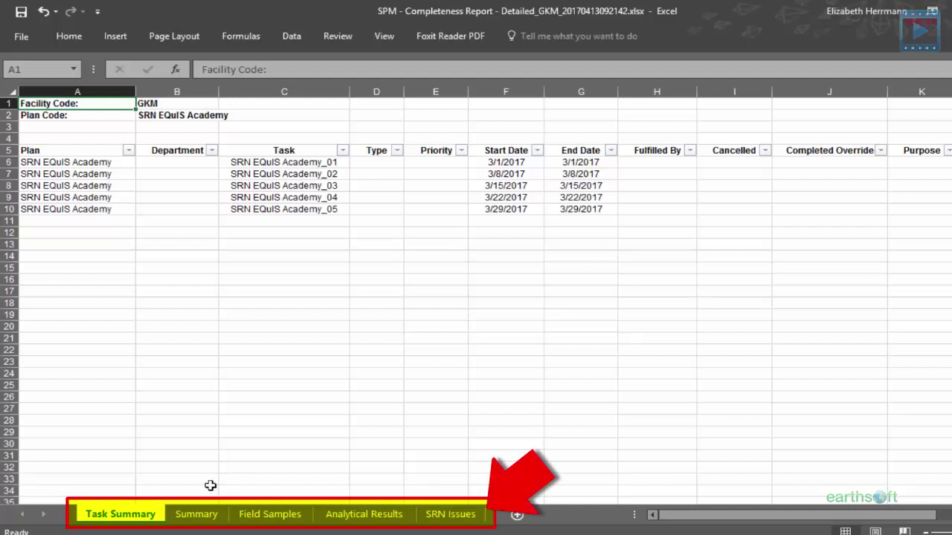
- Review the Summary sheet's sample completion percentages for the scheduled field samples and analytical results of each task
left_click(187, 523)
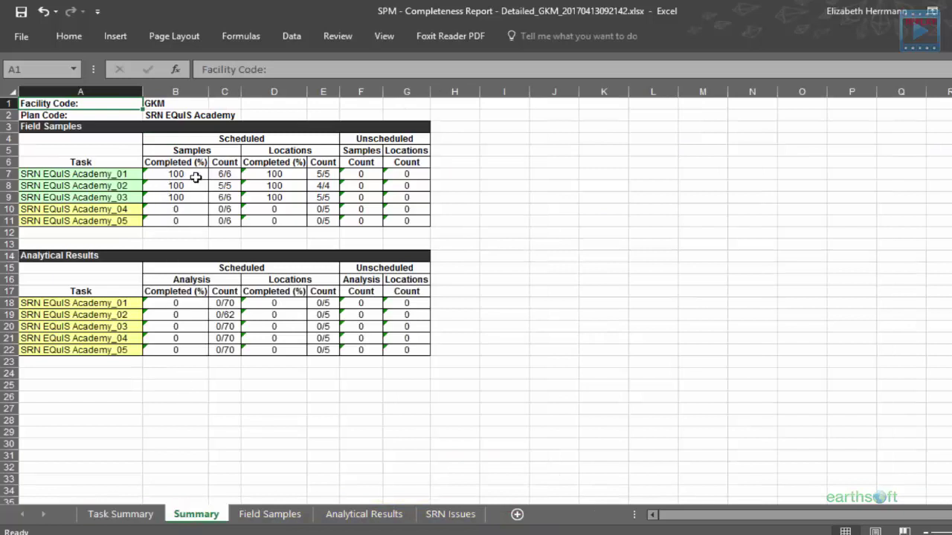
left_click_drag(198, 174, 197, 197)
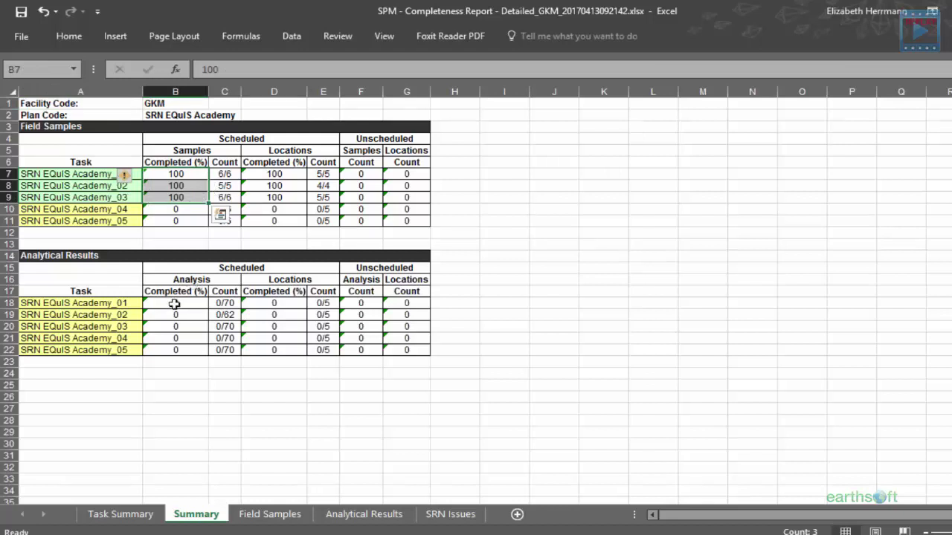
left_click_drag(174, 301, 177, 349)
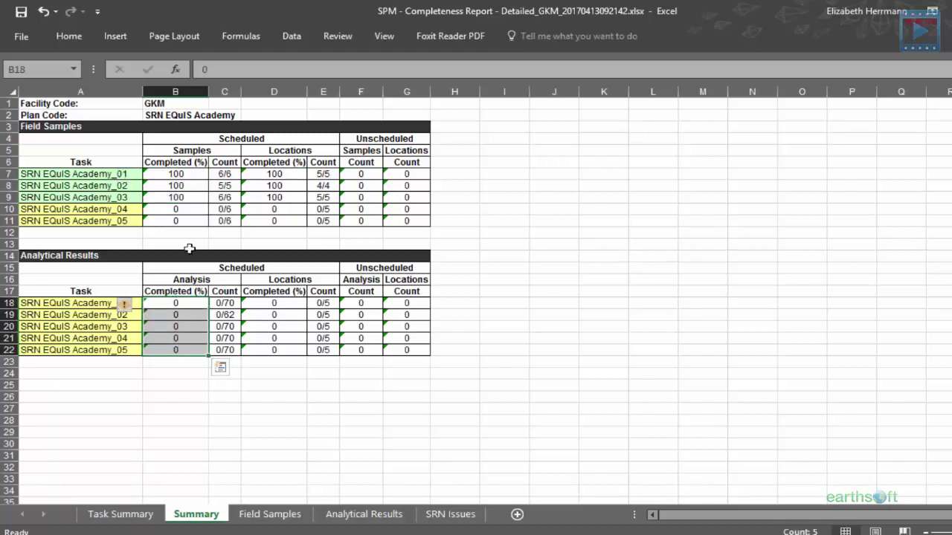
left_click_drag(195, 210, 191, 219)
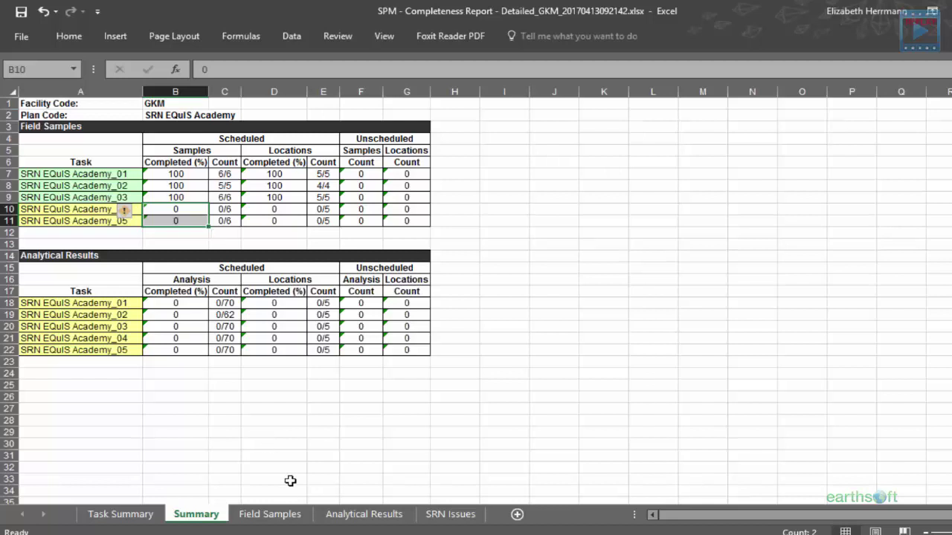
- Examine the status S row for SRN EQuIS Academy_02 in the Field Samples sheet, and view the Analytical Results sheet
left_click(295, 519)
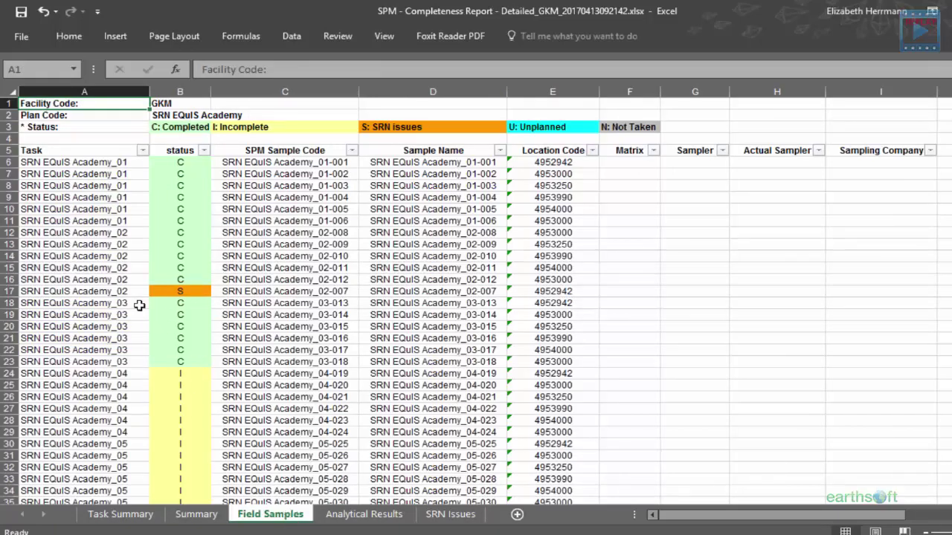
left_click(9, 282)
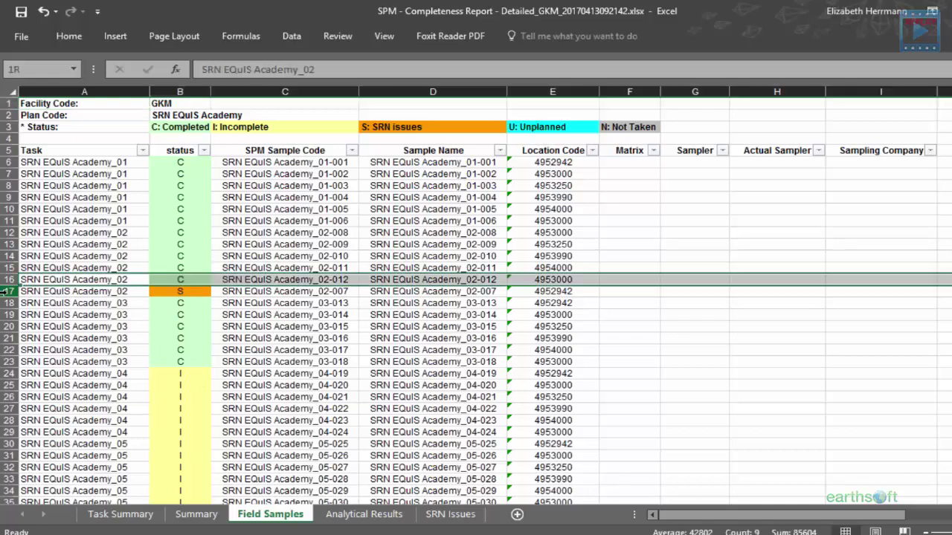
left_click(9, 291)
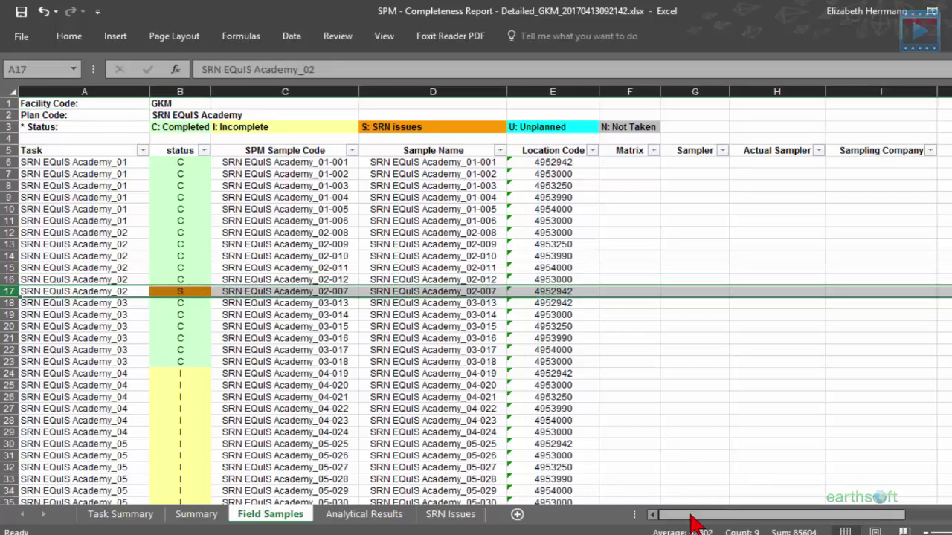
left_click_drag(692, 520, 669, 516)
left_click(397, 520)
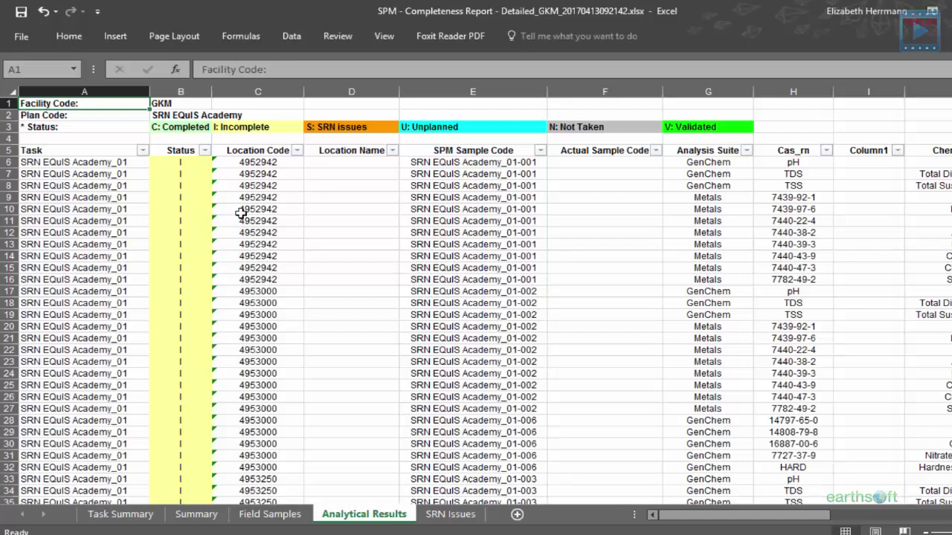
- Review all entries in the SRN Issues sheet, including the performed_yn column and the reason_not_performed entry for silver
left_click(455, 516)
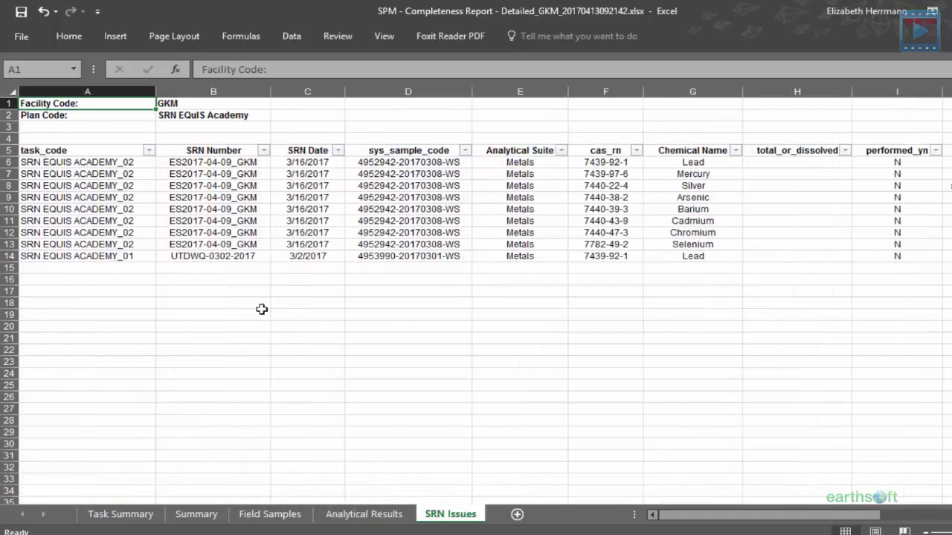
left_click_drag(6, 161, 9, 256)
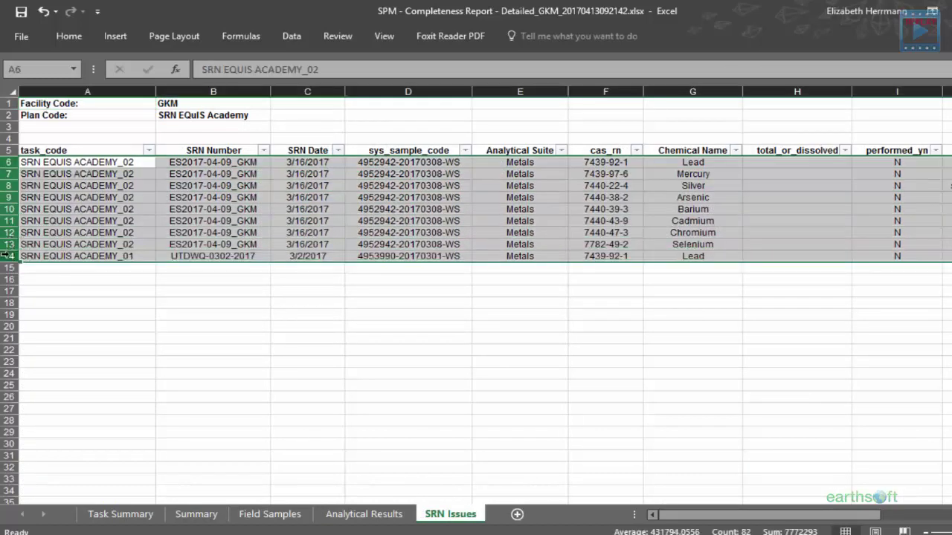
left_click_drag(659, 513, 736, 514)
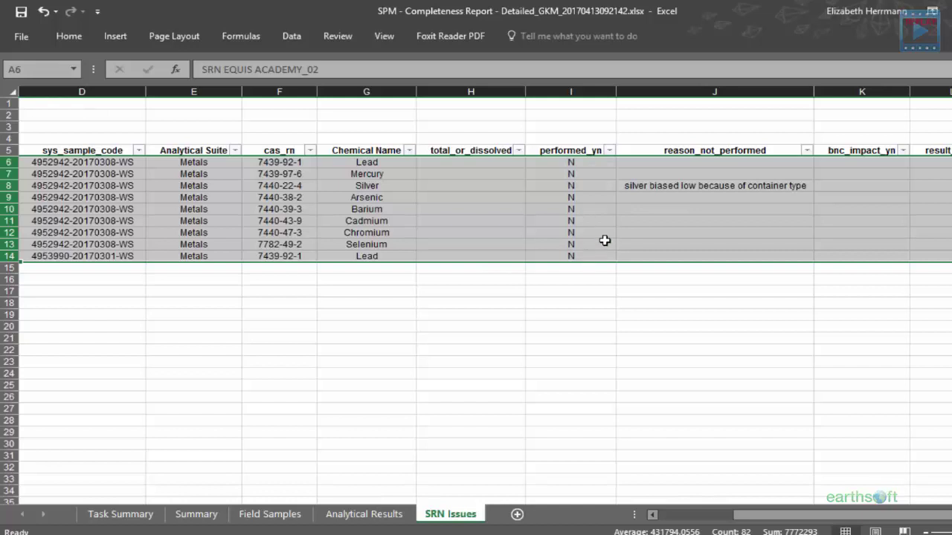
left_click(642, 187)
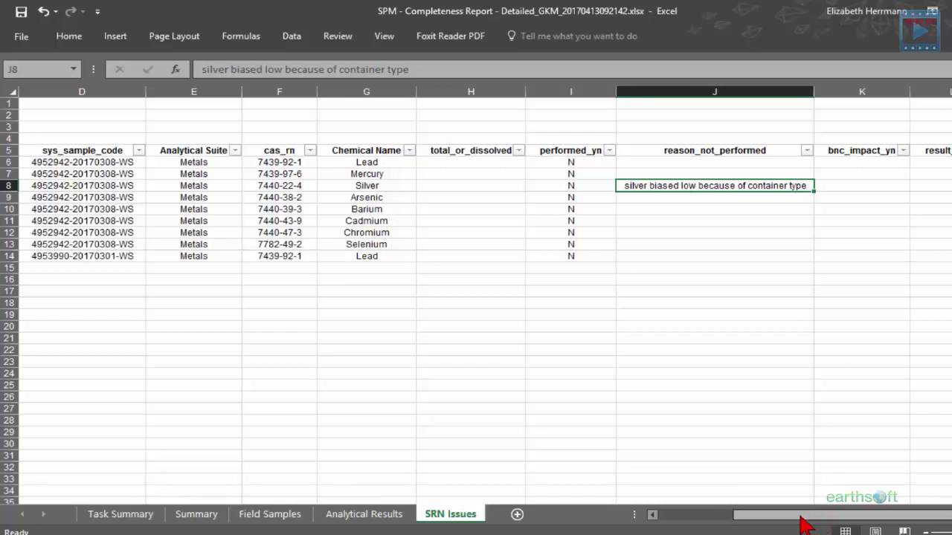
left_click_drag(803, 525, 720, 527)
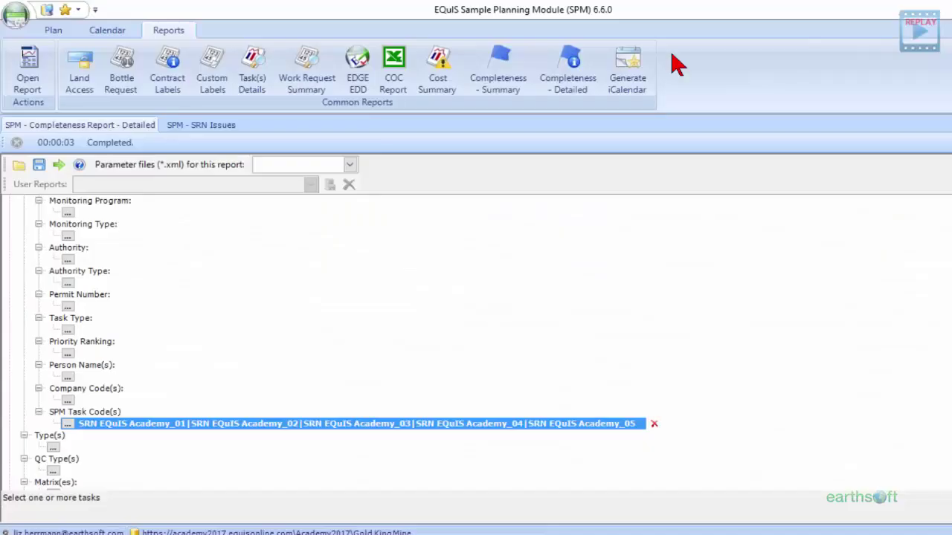
- Switch to EQuIS Sample Planning Module and run the SPM - SRN Issues report for tasks SRN EQuIS Academy_01 to SRN EQuIS Academy_03
left_click(217, 134)
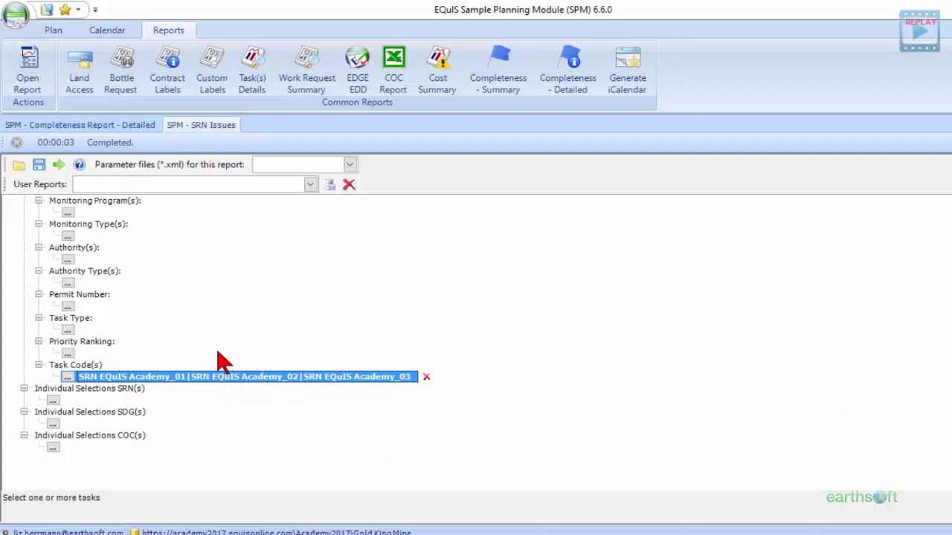
left_click(59, 165)
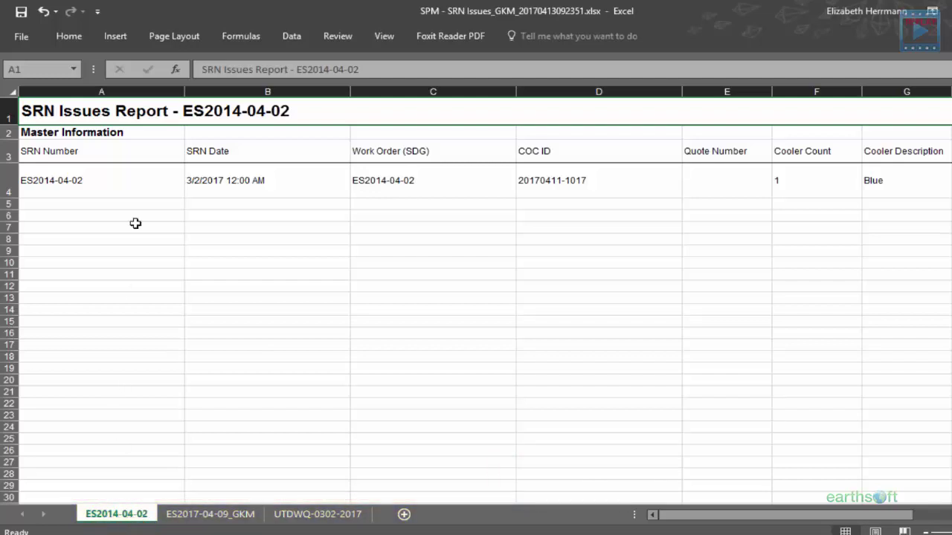
- Review the master information in the ES2014-04-02 sheet, checking the SRN number, temperature and remark
left_click(143, 186)
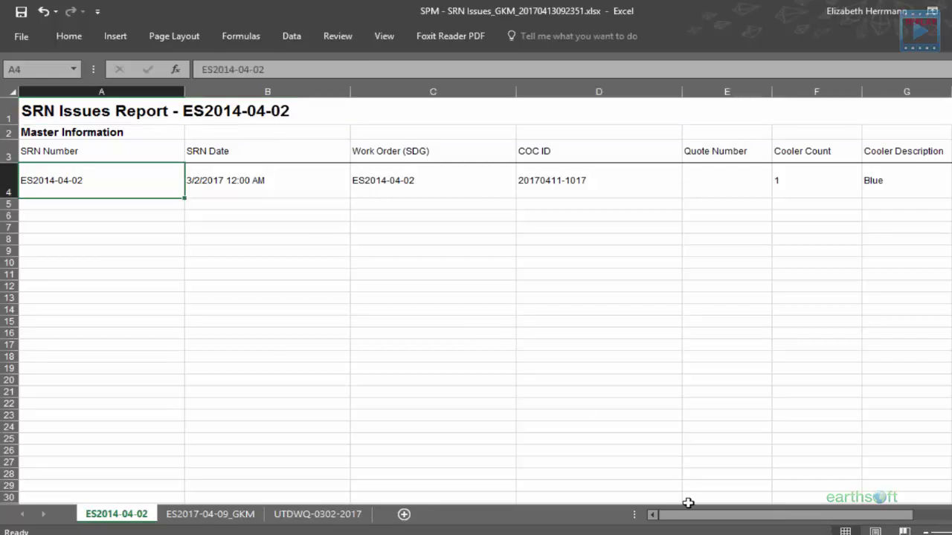
left_click_drag(689, 521, 759, 521)
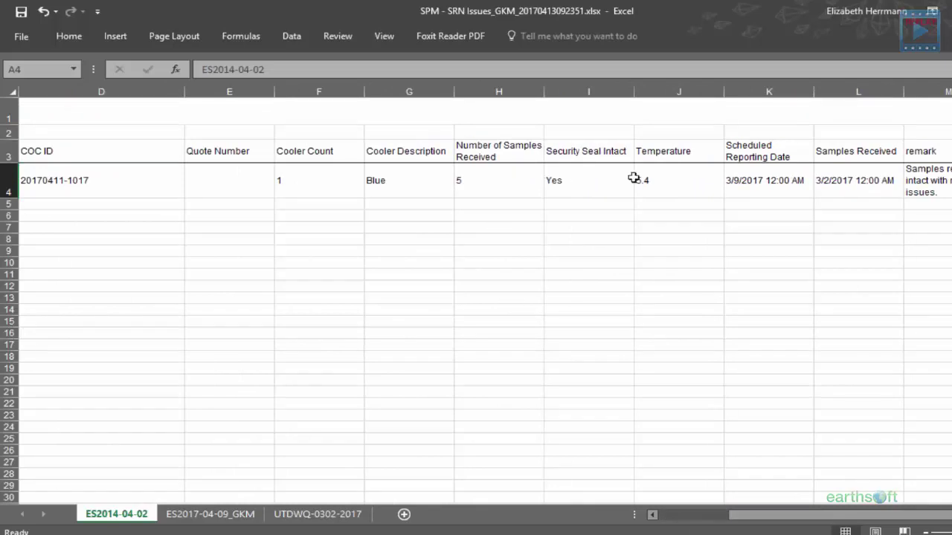
left_click(691, 178)
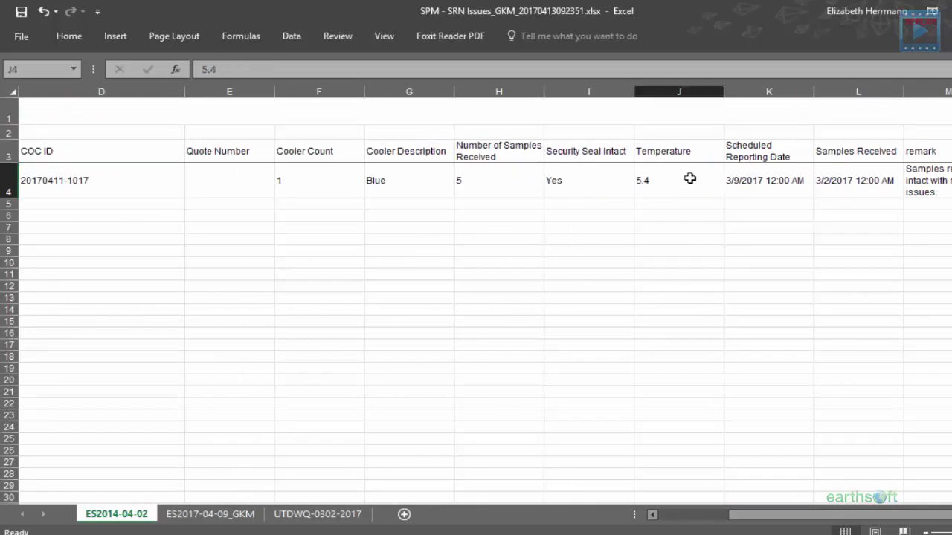
scroll(802, 527, "right", 2)
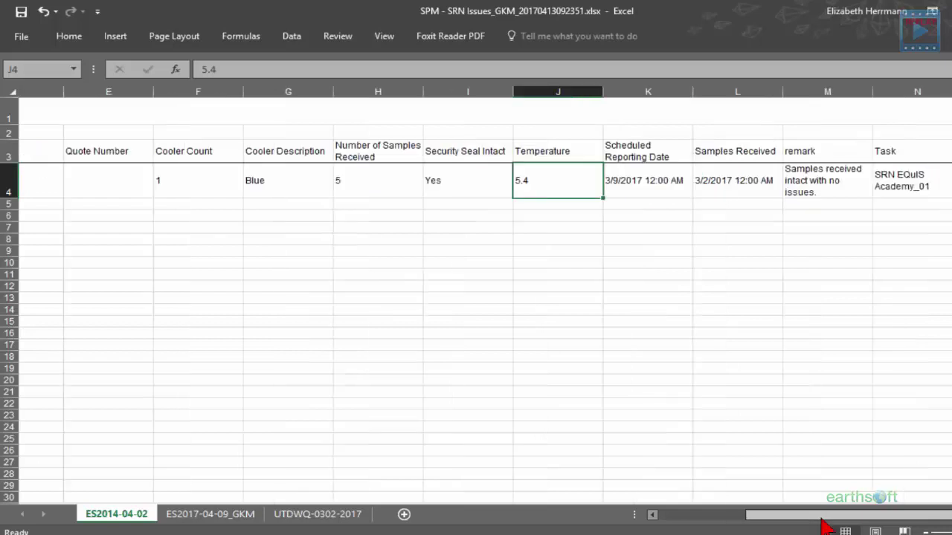
left_click(689, 173)
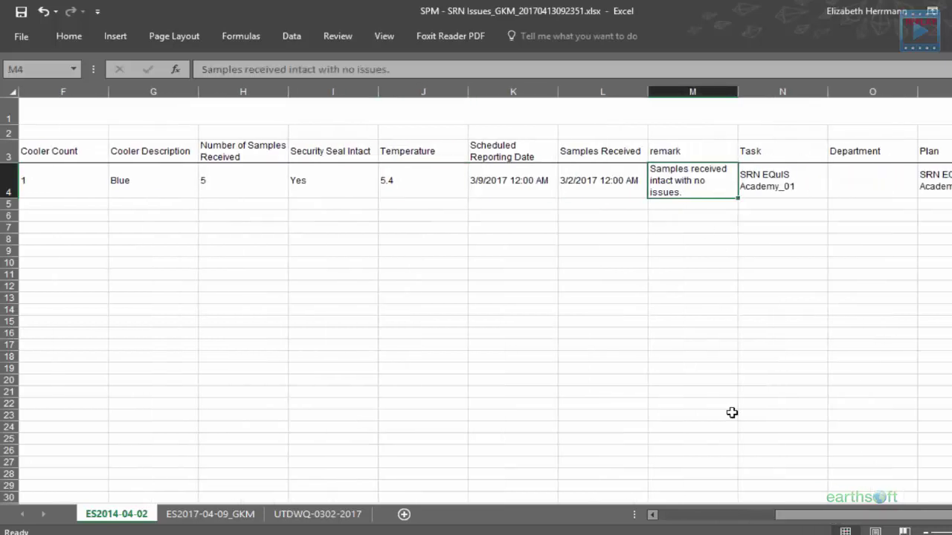
left_click(676, 515)
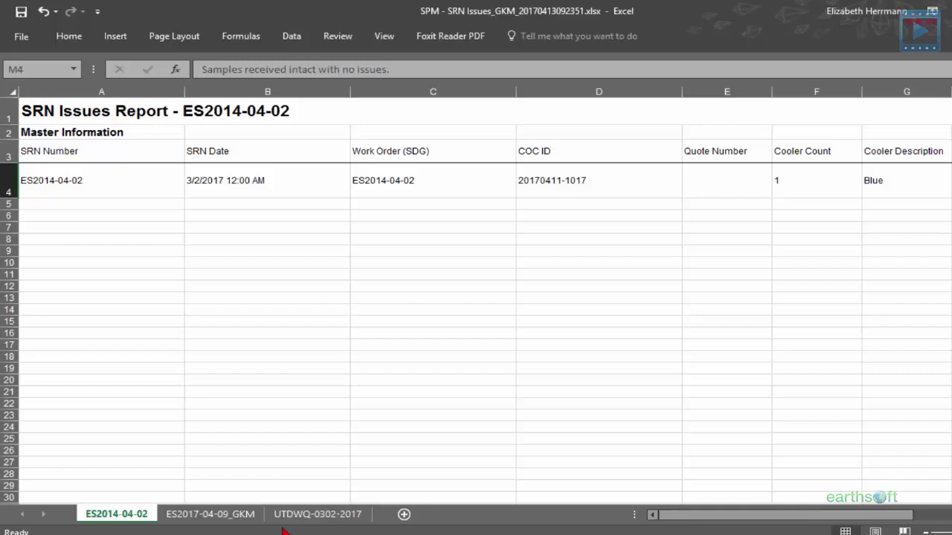
- Review the ES2017-04-09_GKM sheet's master information, amendment request, general issues, bottle non-conformity issues and test issues
left_click(210, 514)
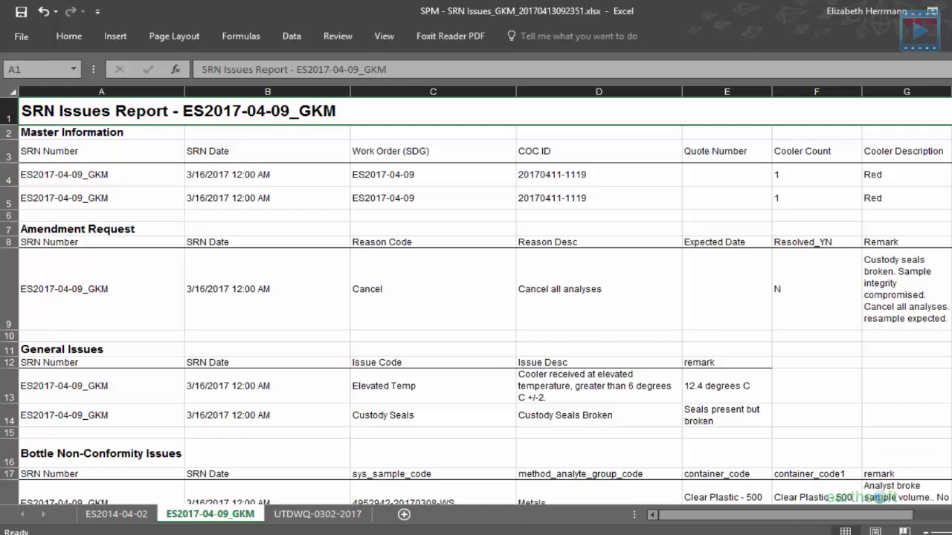
left_click(891, 172)
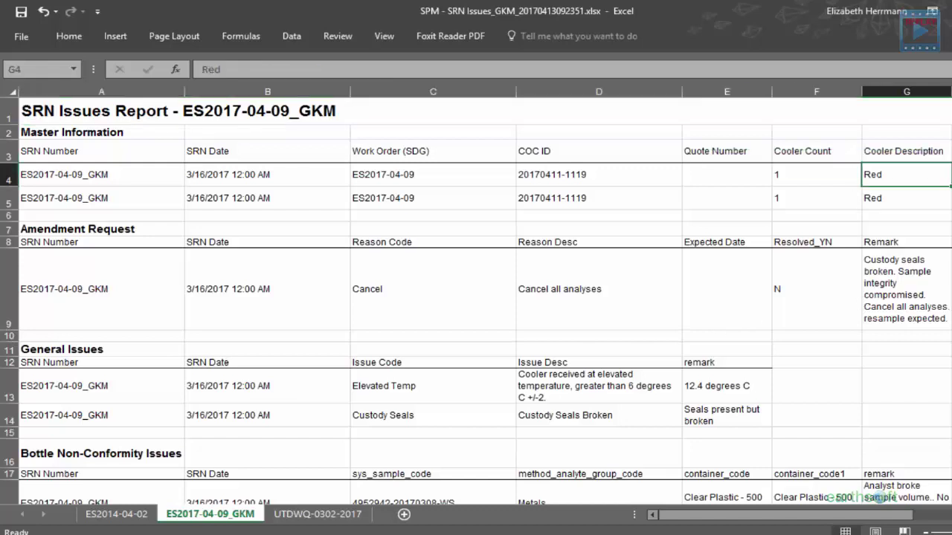
scroll(595, 188, "right", 5)
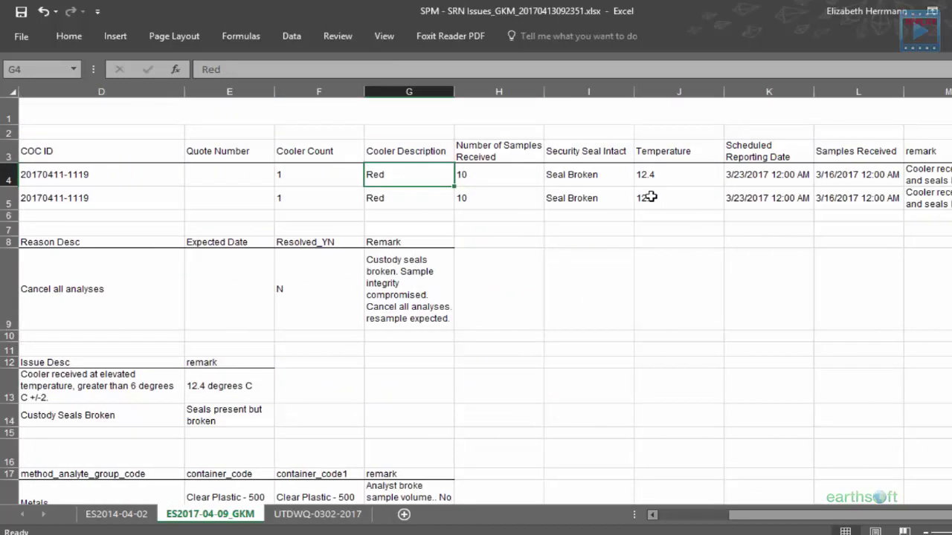
left_click(686, 520)
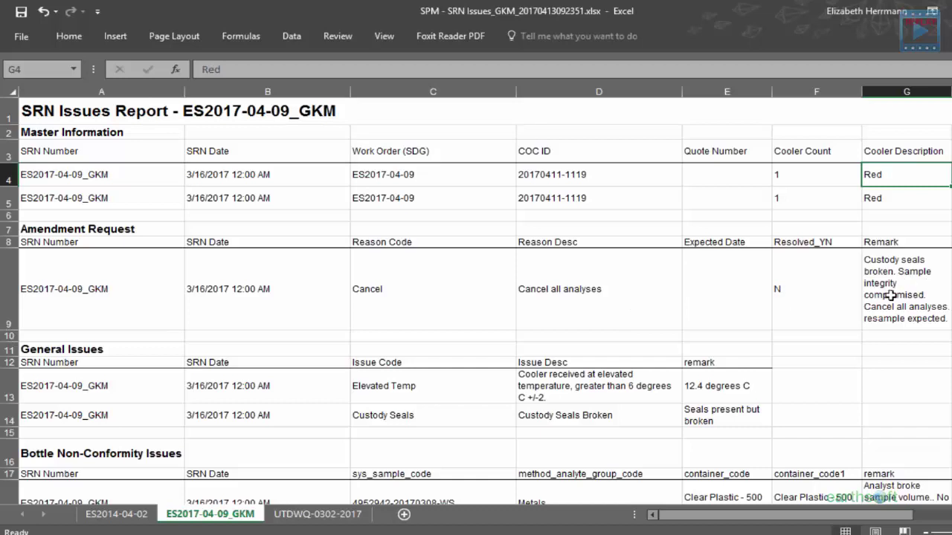
scroll(814, 396, "down", 2)
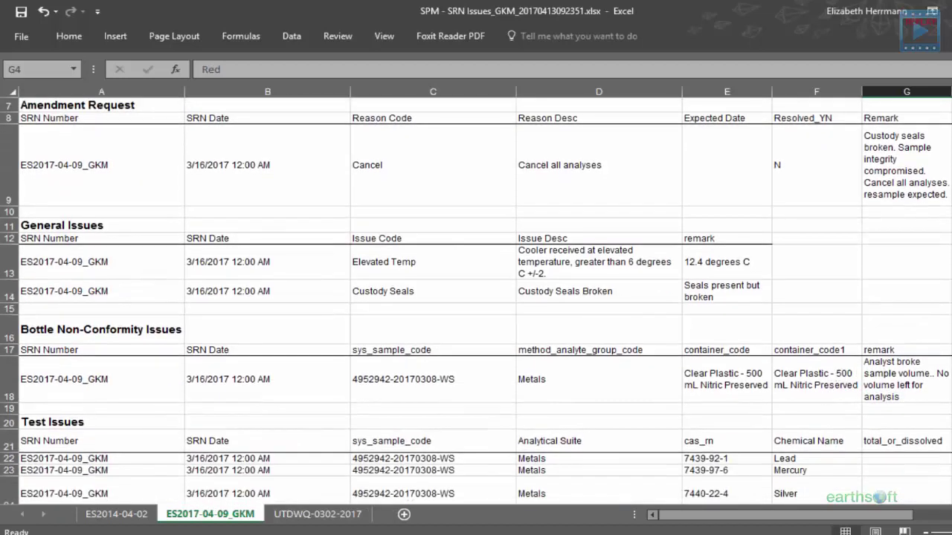
scroll(883, 262, "down", 1)
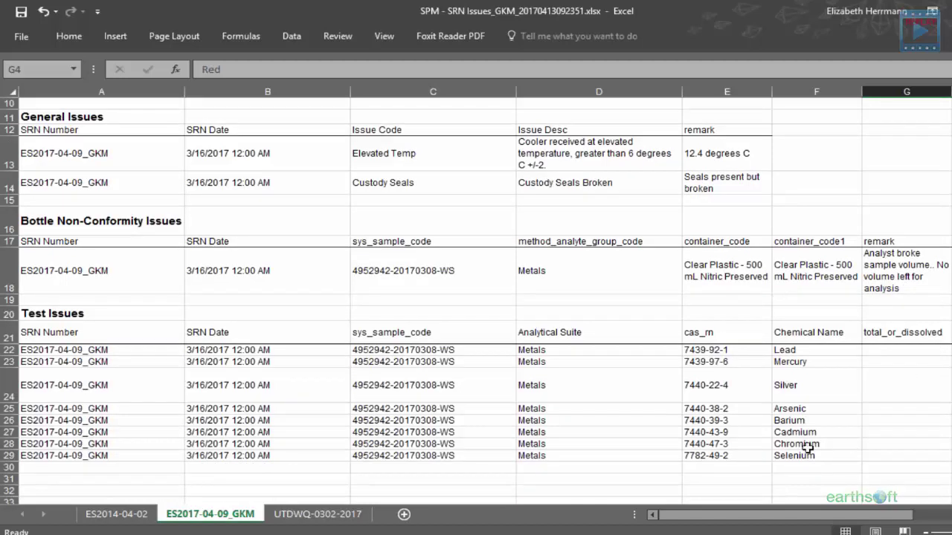
- Review the amendment request remark and both bottle non-conformity remarks in the UTDWQ-0302-2017 sheet
left_click(348, 521)
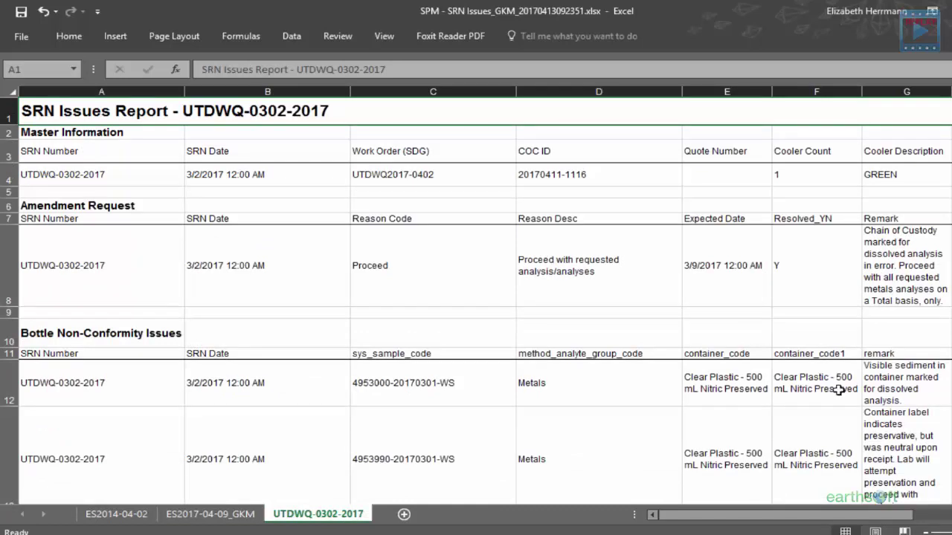
left_click(909, 292)
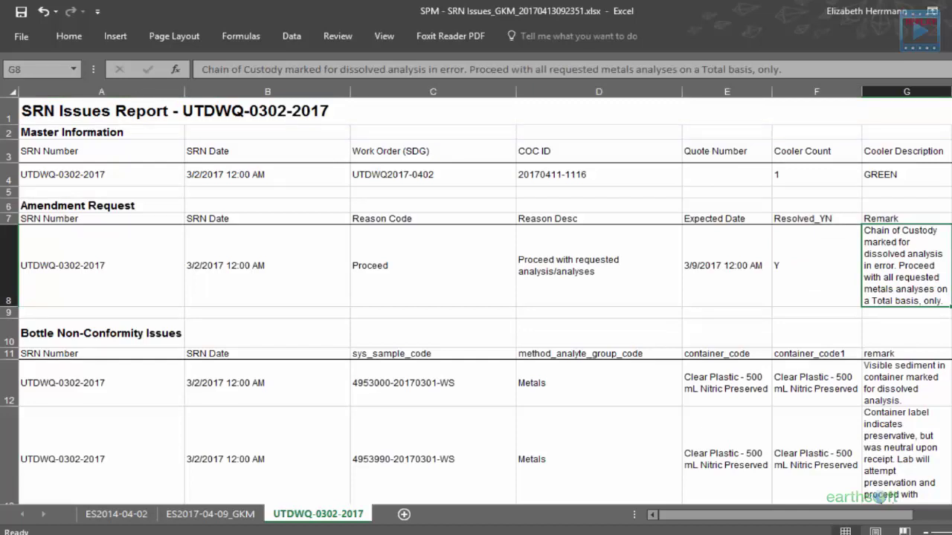
left_click(941, 389)
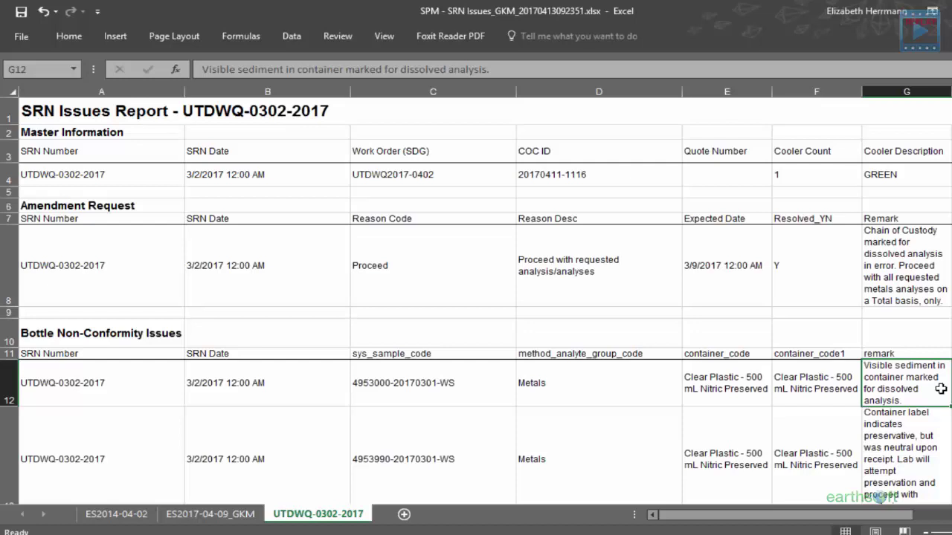
left_click(942, 435)
scroll(881, 497, "down", 1)
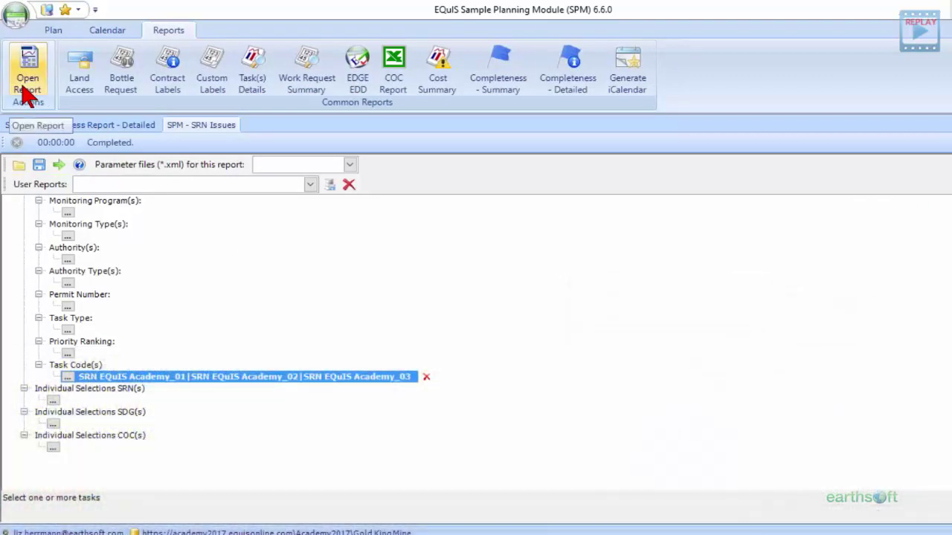
- Switch to EQuIS Sample Planning Module and open the SPM - Resample Report
left_click(23, 87)
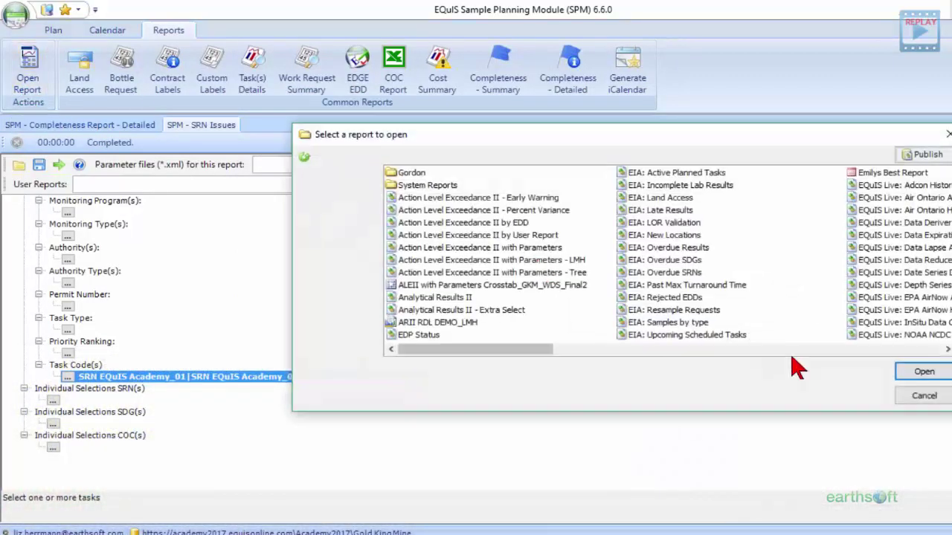
left_click(793, 354)
left_click(802, 353)
left_click(803, 353)
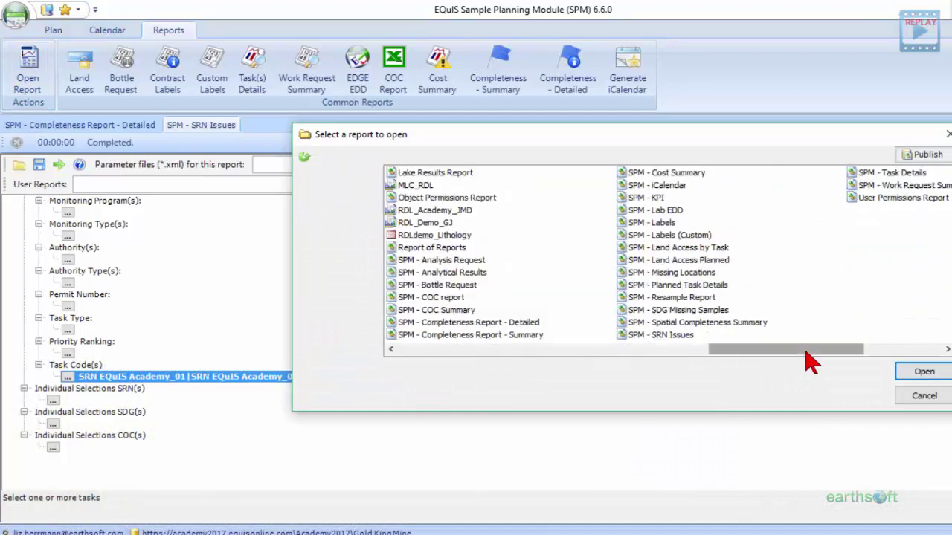
left_click(702, 297)
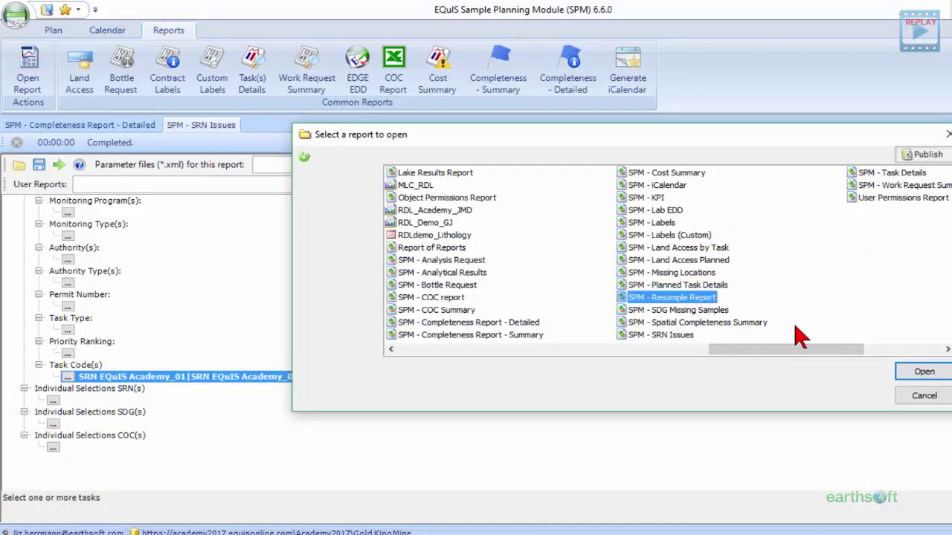
left_click(925, 375)
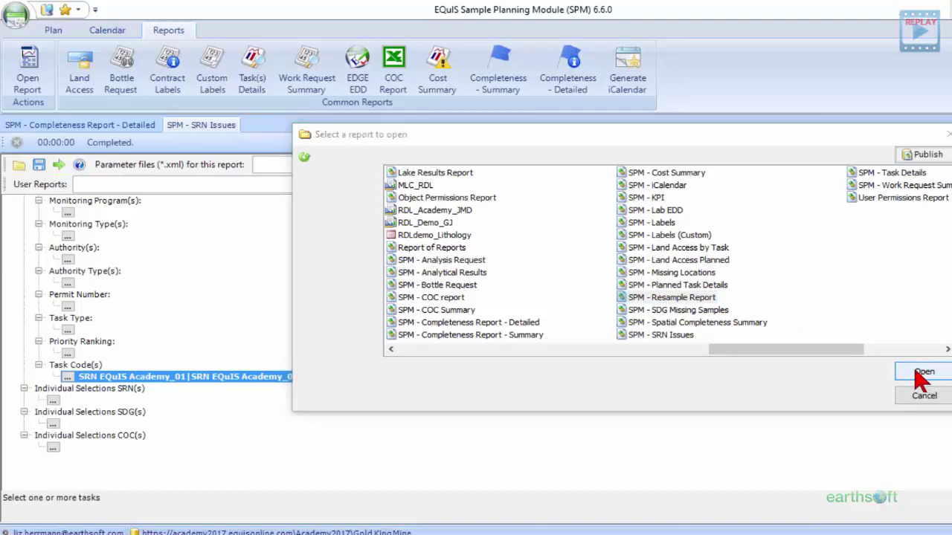
- Set the Resample Report's resample date range to start on 03/01/2017
left_click(327, 125)
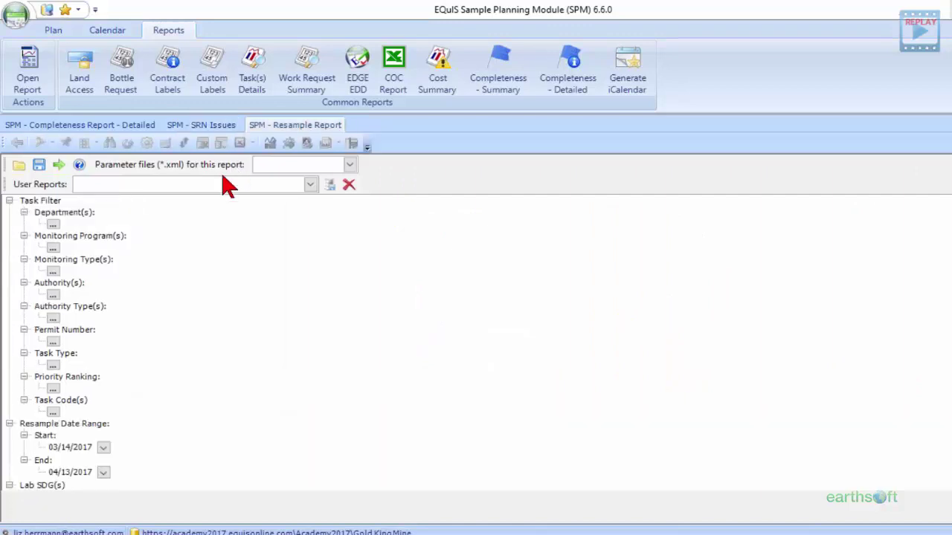
left_click(54, 224)
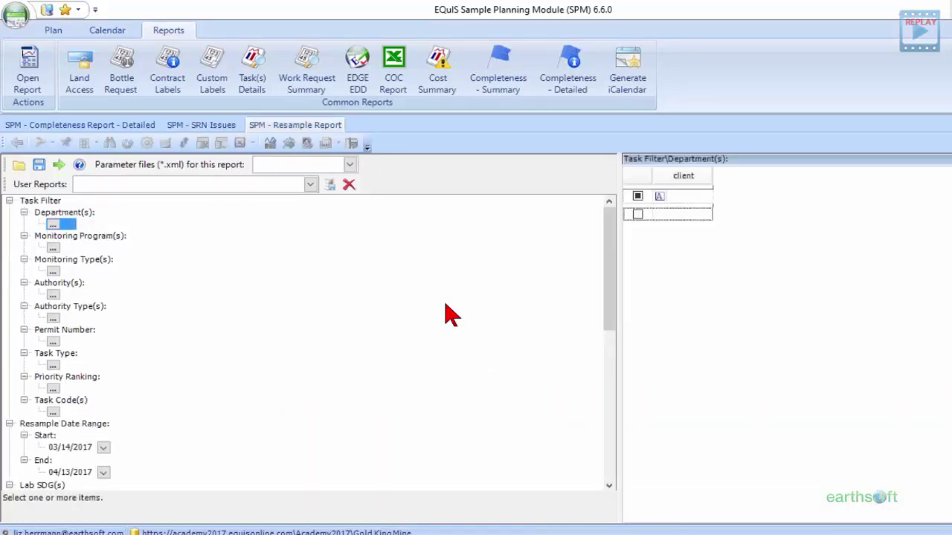
left_click_drag(614, 224, 604, 308)
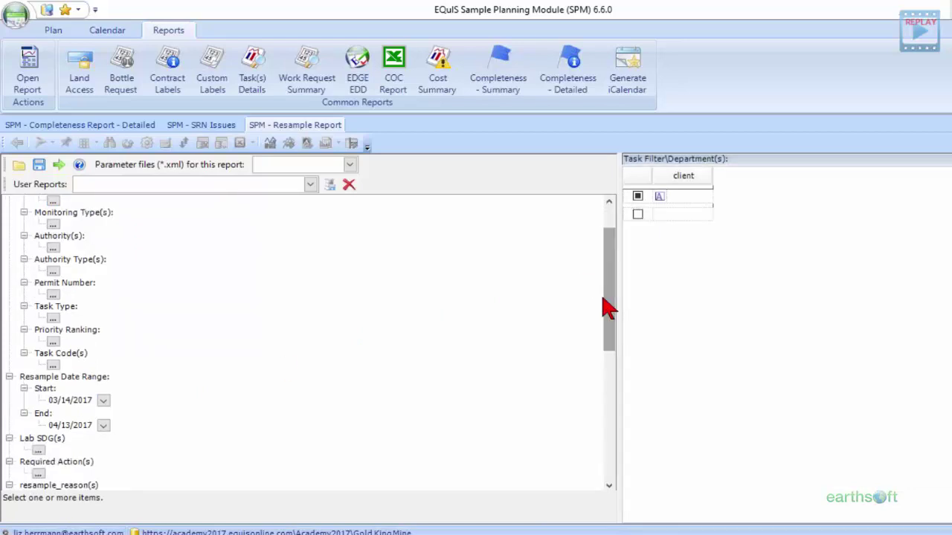
left_click(104, 401)
left_click(88, 456)
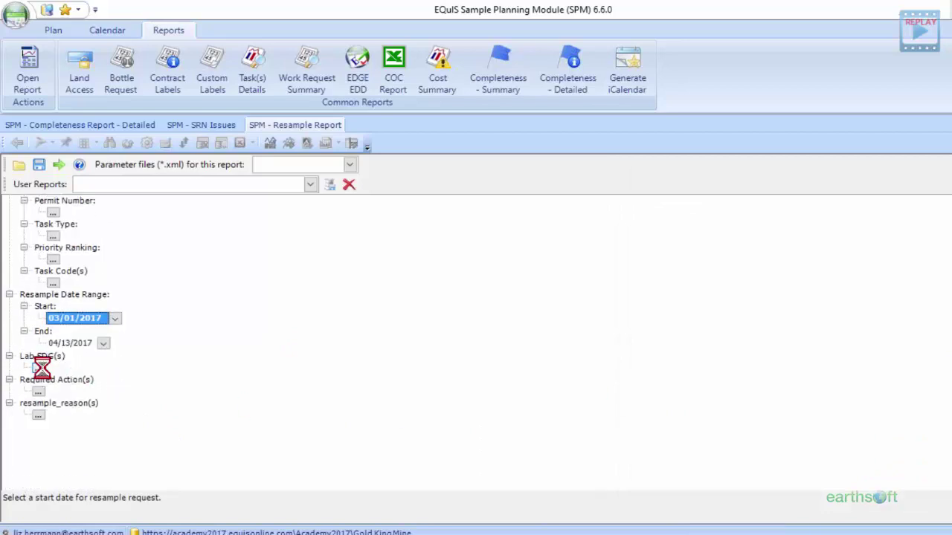
- Limit the Resample Report to lab SDGs ES2014-04-02, ES2017-04-09 and UTDWQ2017-0402, and run it
left_click(638, 227)
left_click(638, 241)
left_click(637, 255)
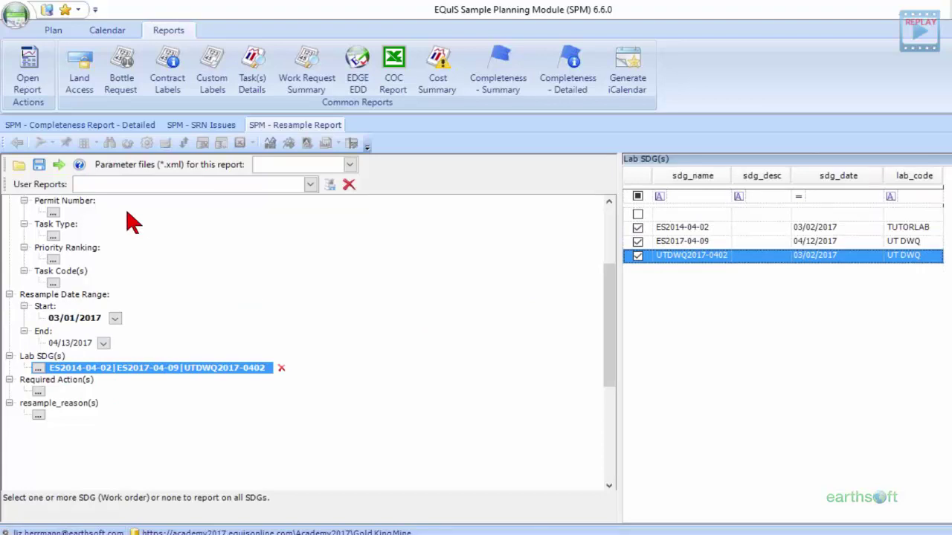
left_click(61, 166)
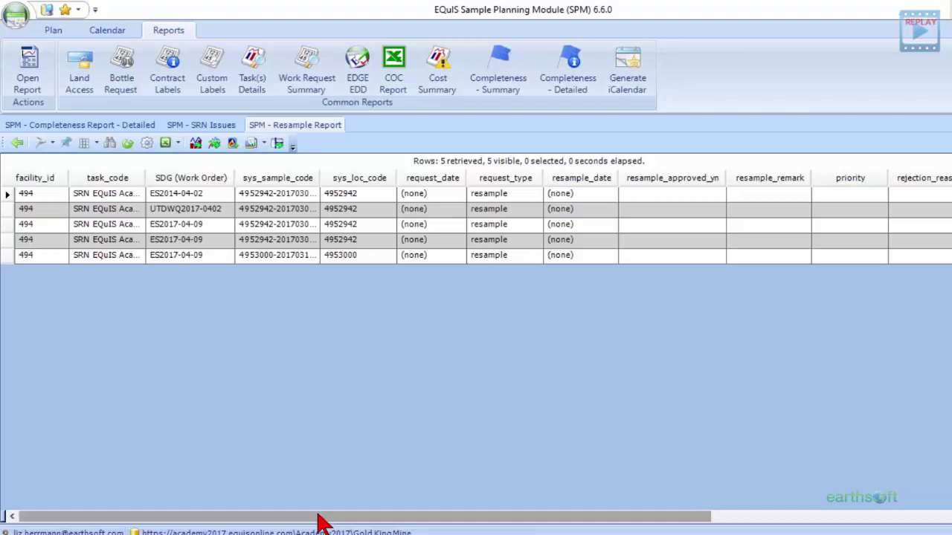
- Review the Resample Report's result columns and switch to the Welcome Slides presentation in PowerPoint
left_click_drag(318, 521, 282, 520)
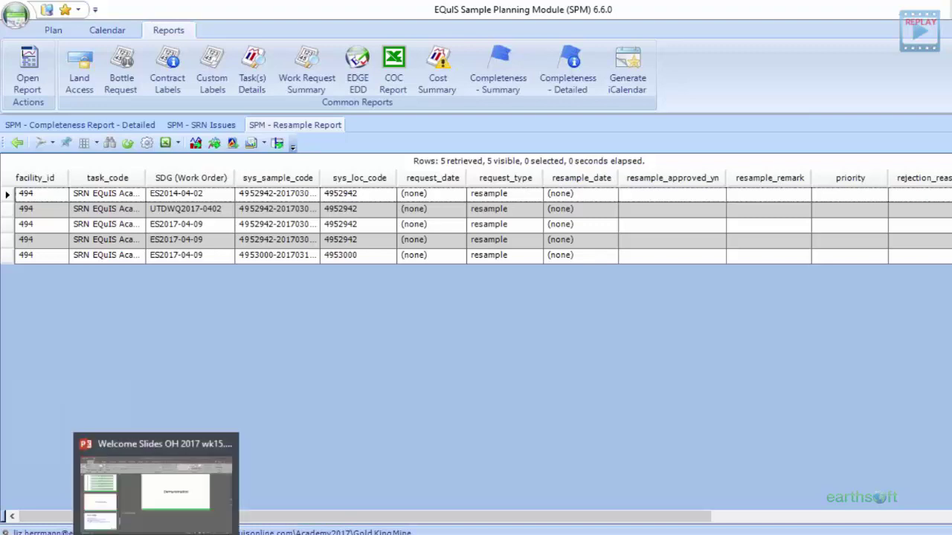
left_click(126, 491)
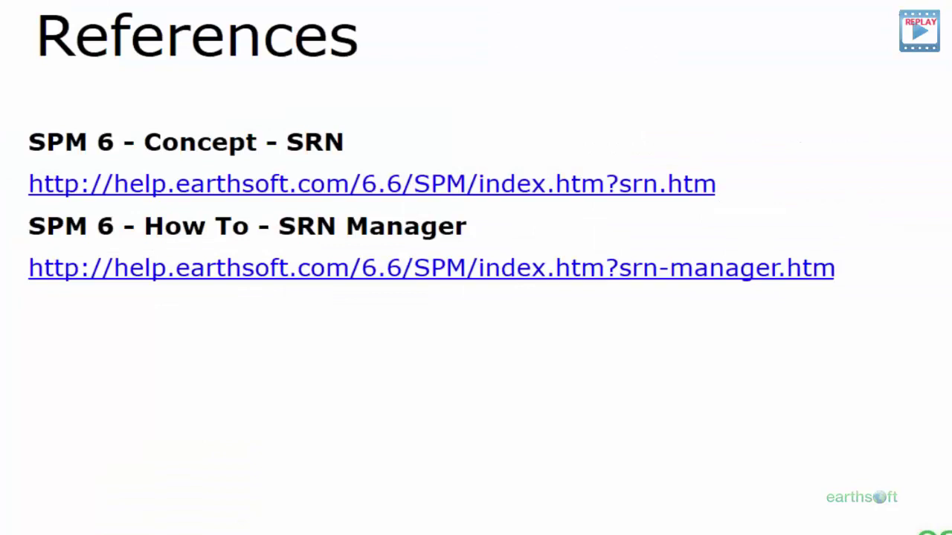